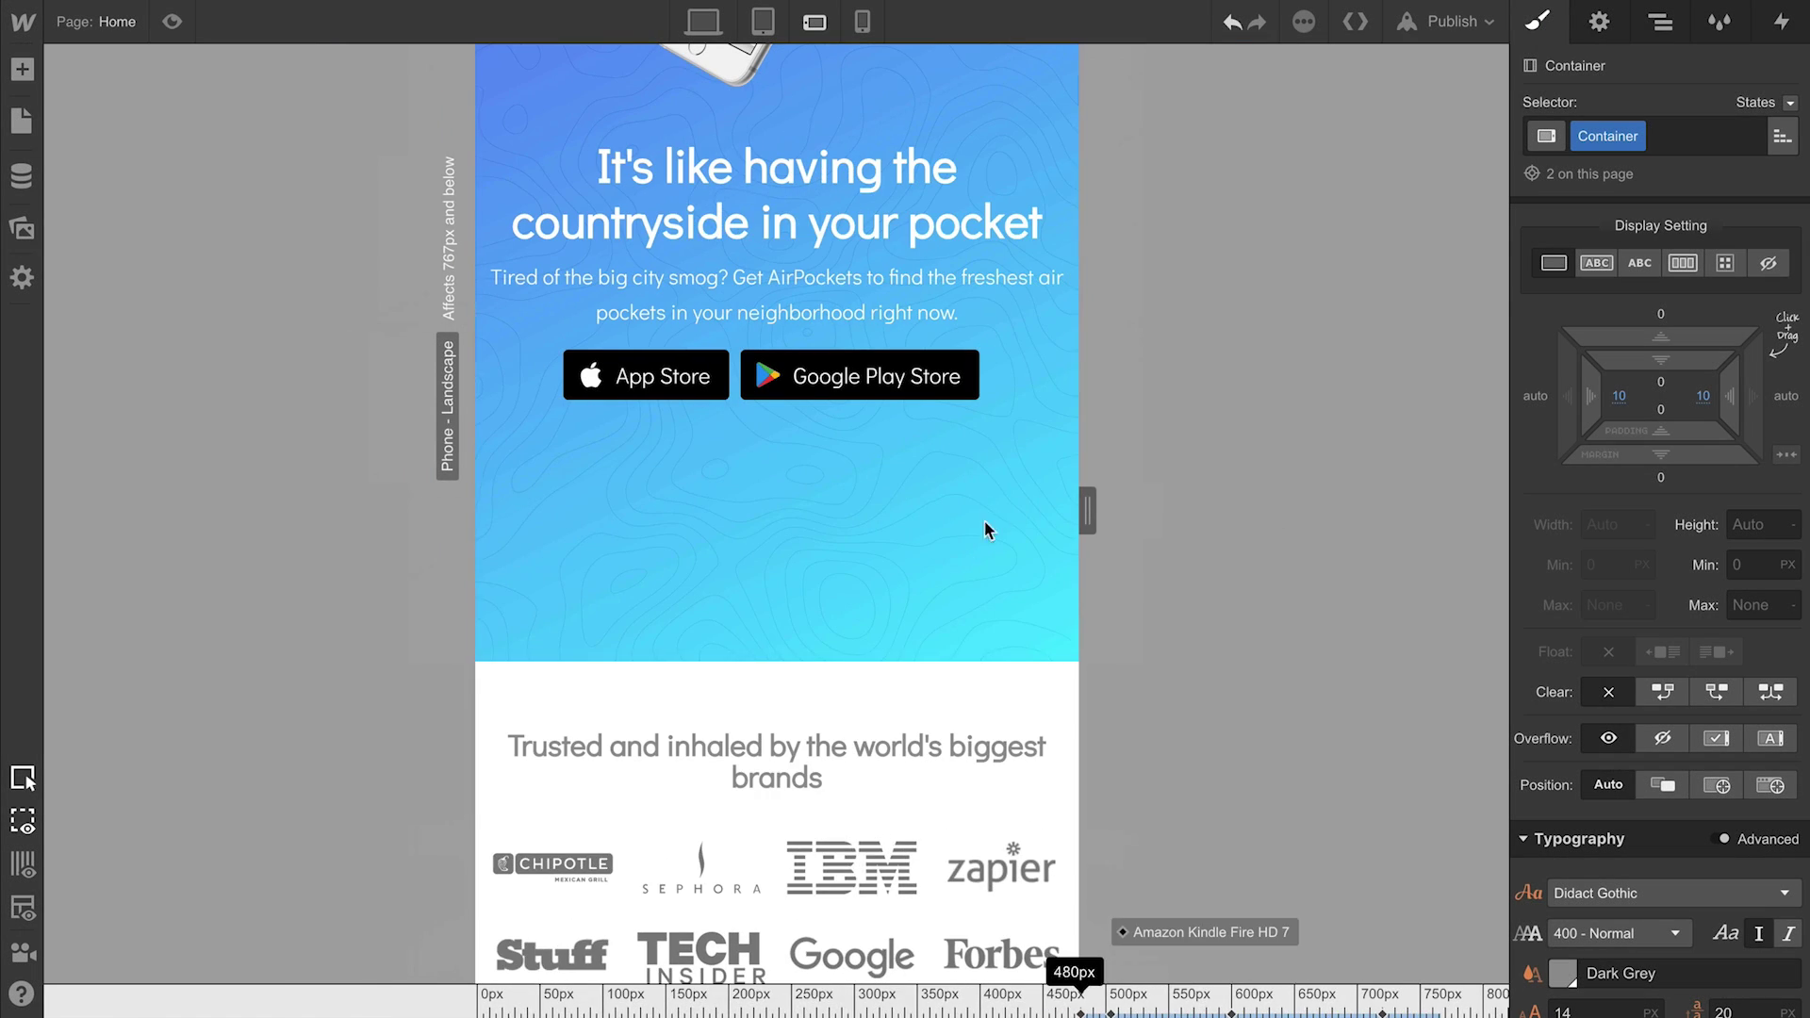
{"action": "scroll", "coordinate": [976, 565], "scroll_direction": "down", "scroll_amount": 1}
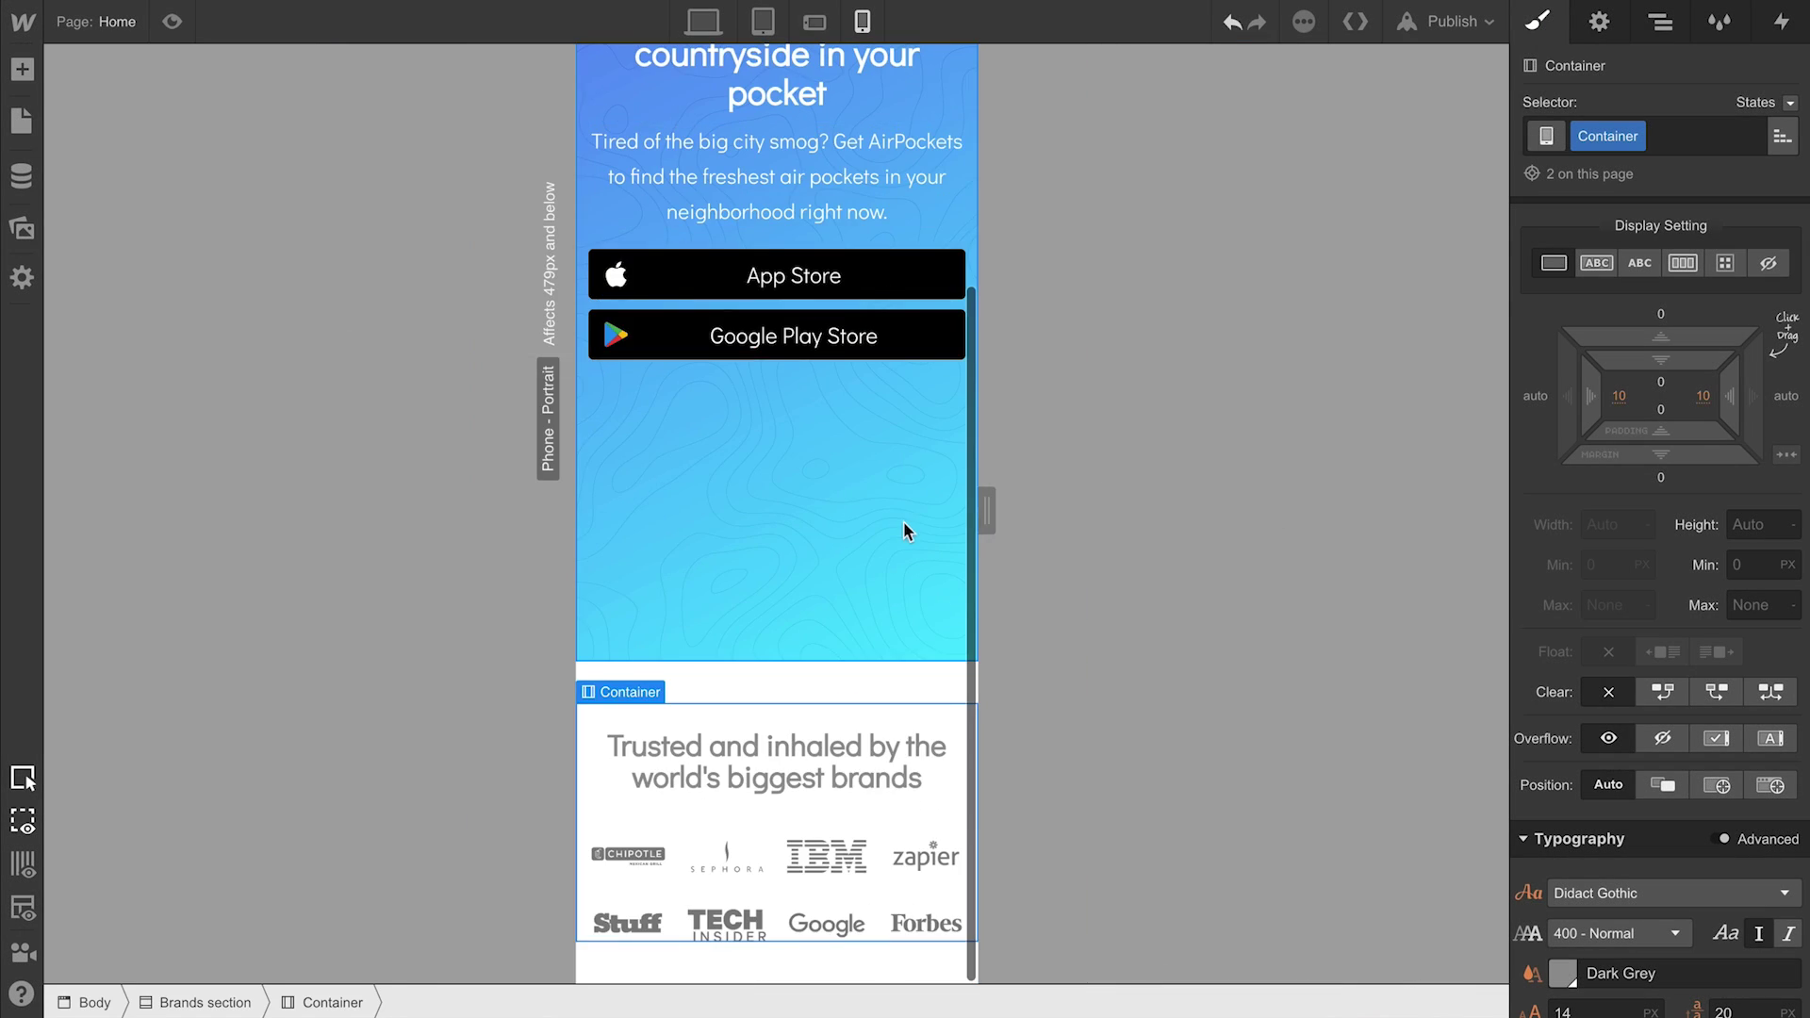
Check the layout at tablet, phone landscape and phone portrait widths, ending on phone landscape
{"action": "mouse_move", "coordinate": [983, 510]}
{"action": "left_mouse_down"}
{"action": "mouse_move", "coordinate": [987, 537]}
{"action": "mouse_move", "coordinate": [829, 552]}
{"action": "mouse_move", "coordinate": [1173, 555]}
{"action": "left_mouse_up"}
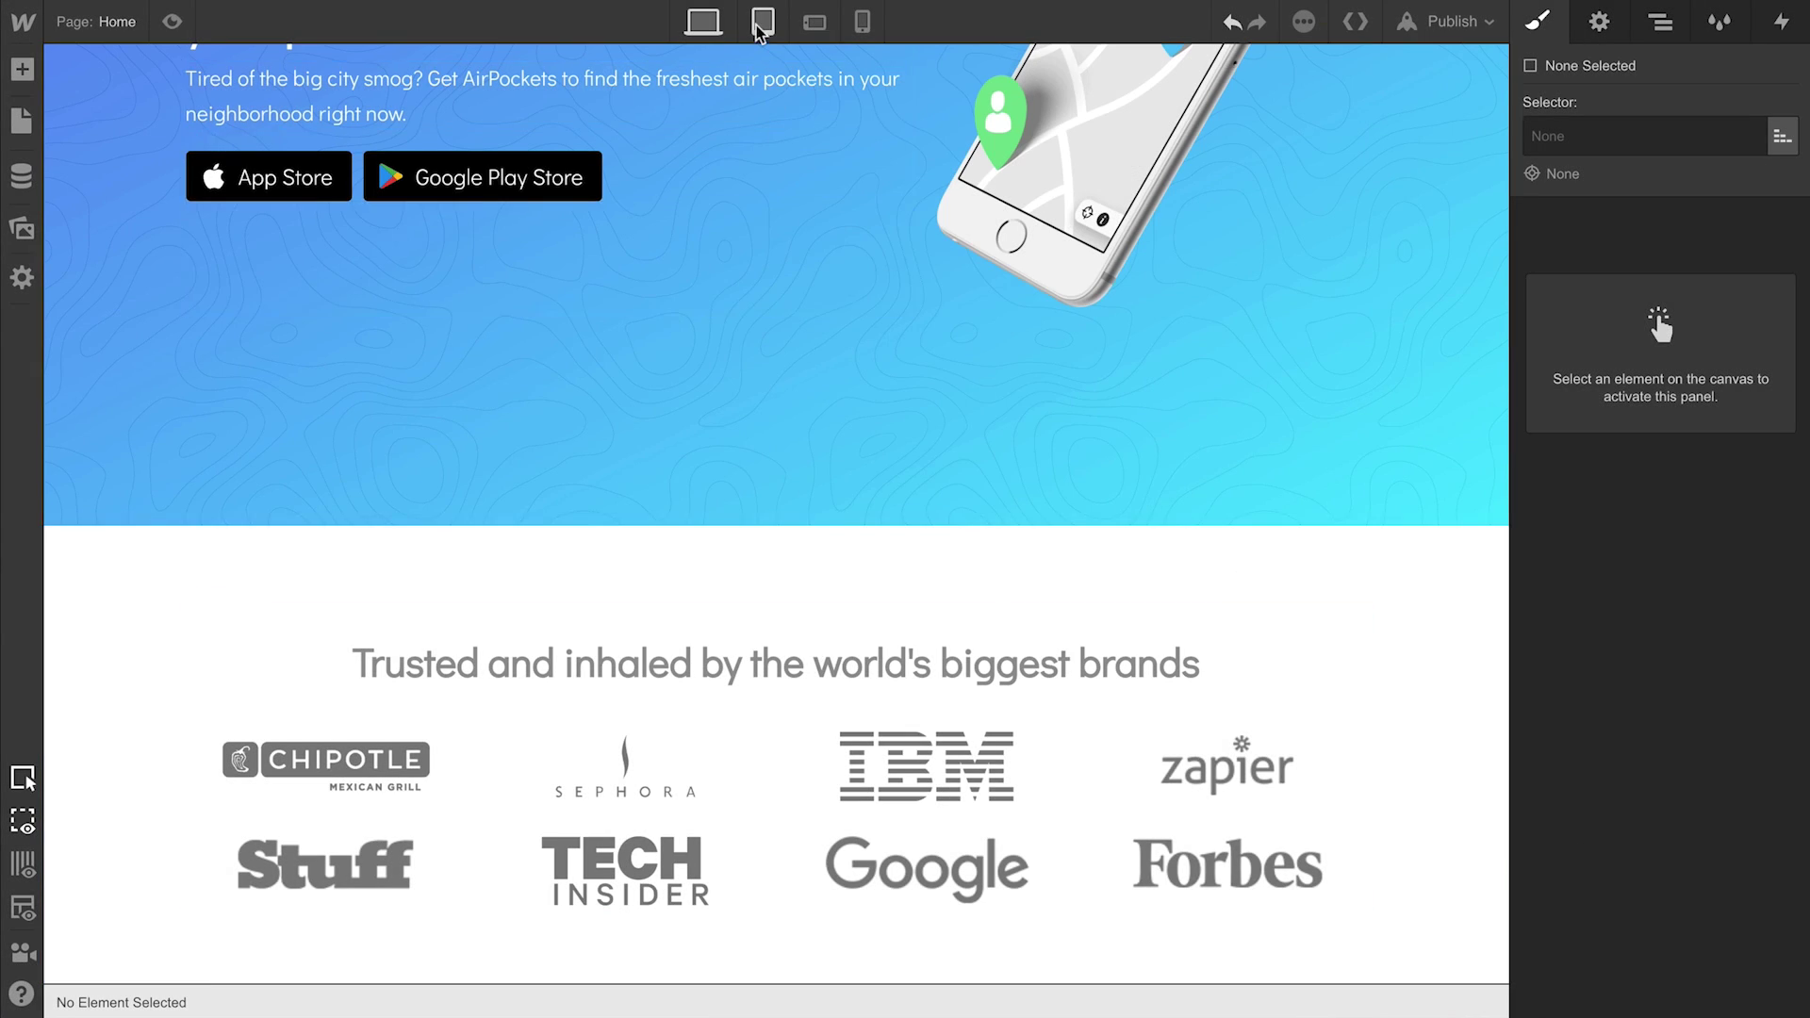
{"action": "left_click", "coordinate": [762, 21]}
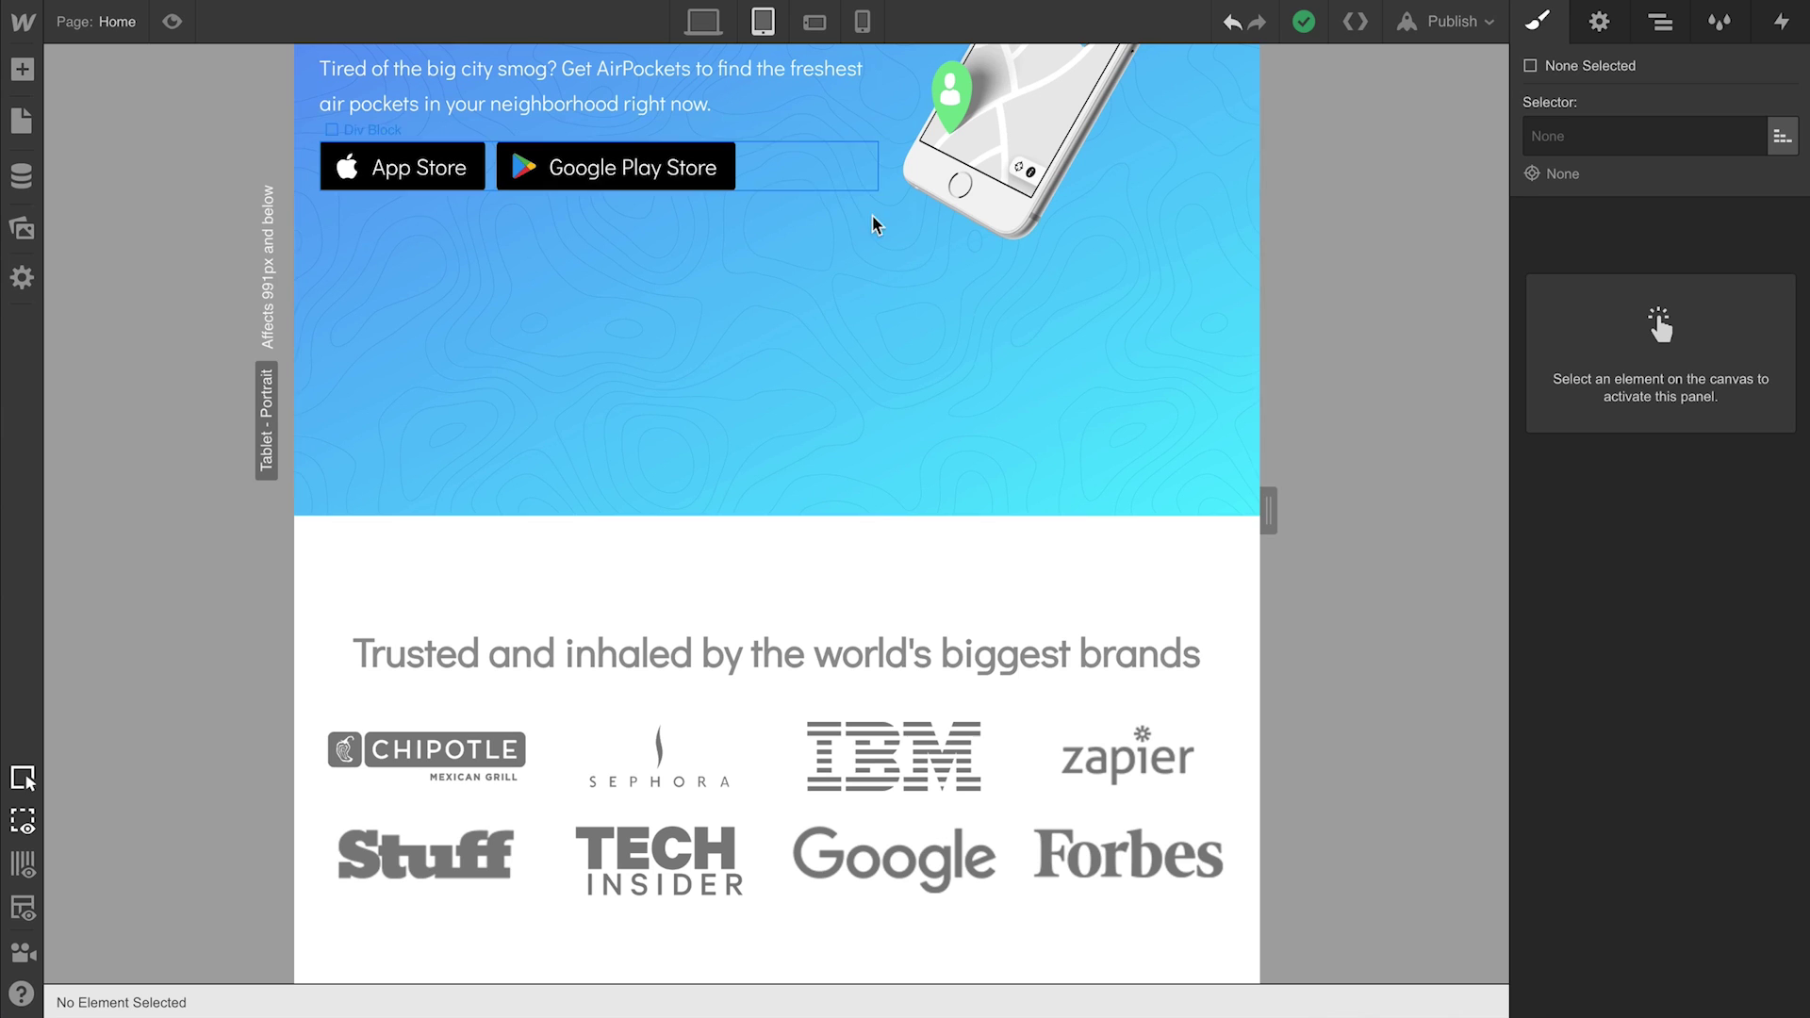
{"action": "left_click_drag", "start_coordinate": [1269, 510], "coordinate": [1407, 511]}
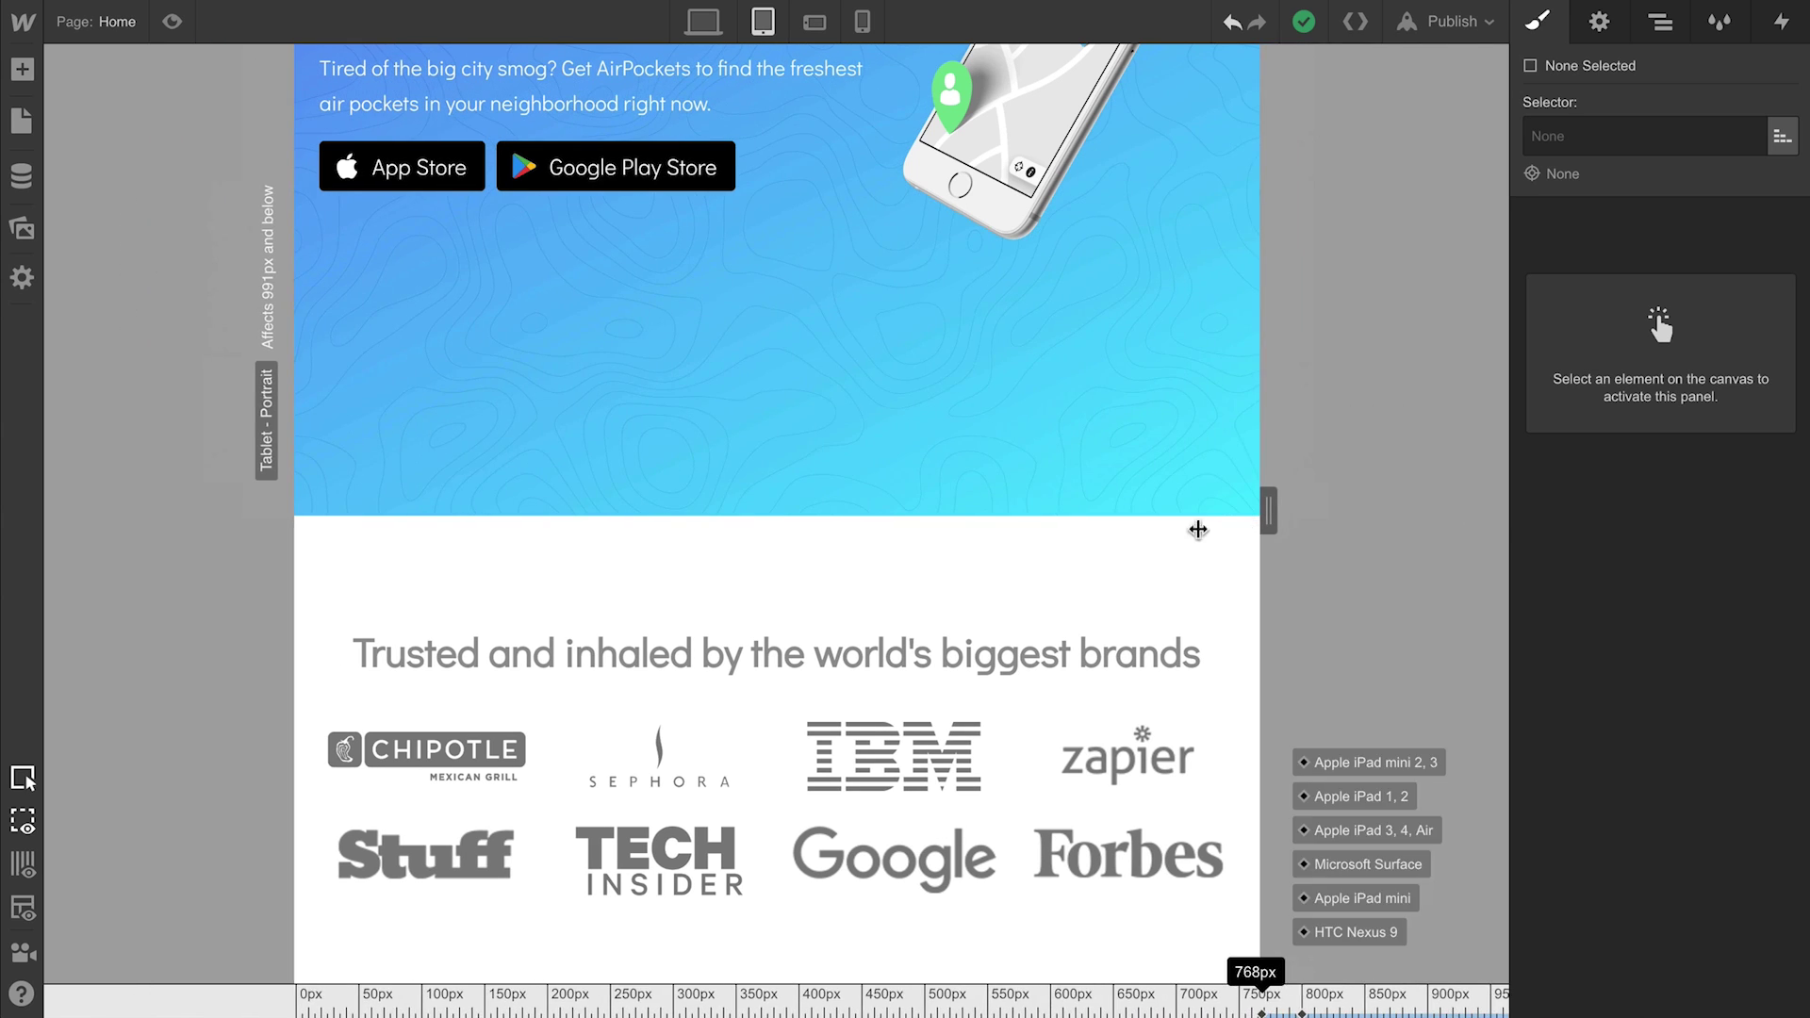
{"action": "left_click", "coordinate": [813, 21]}
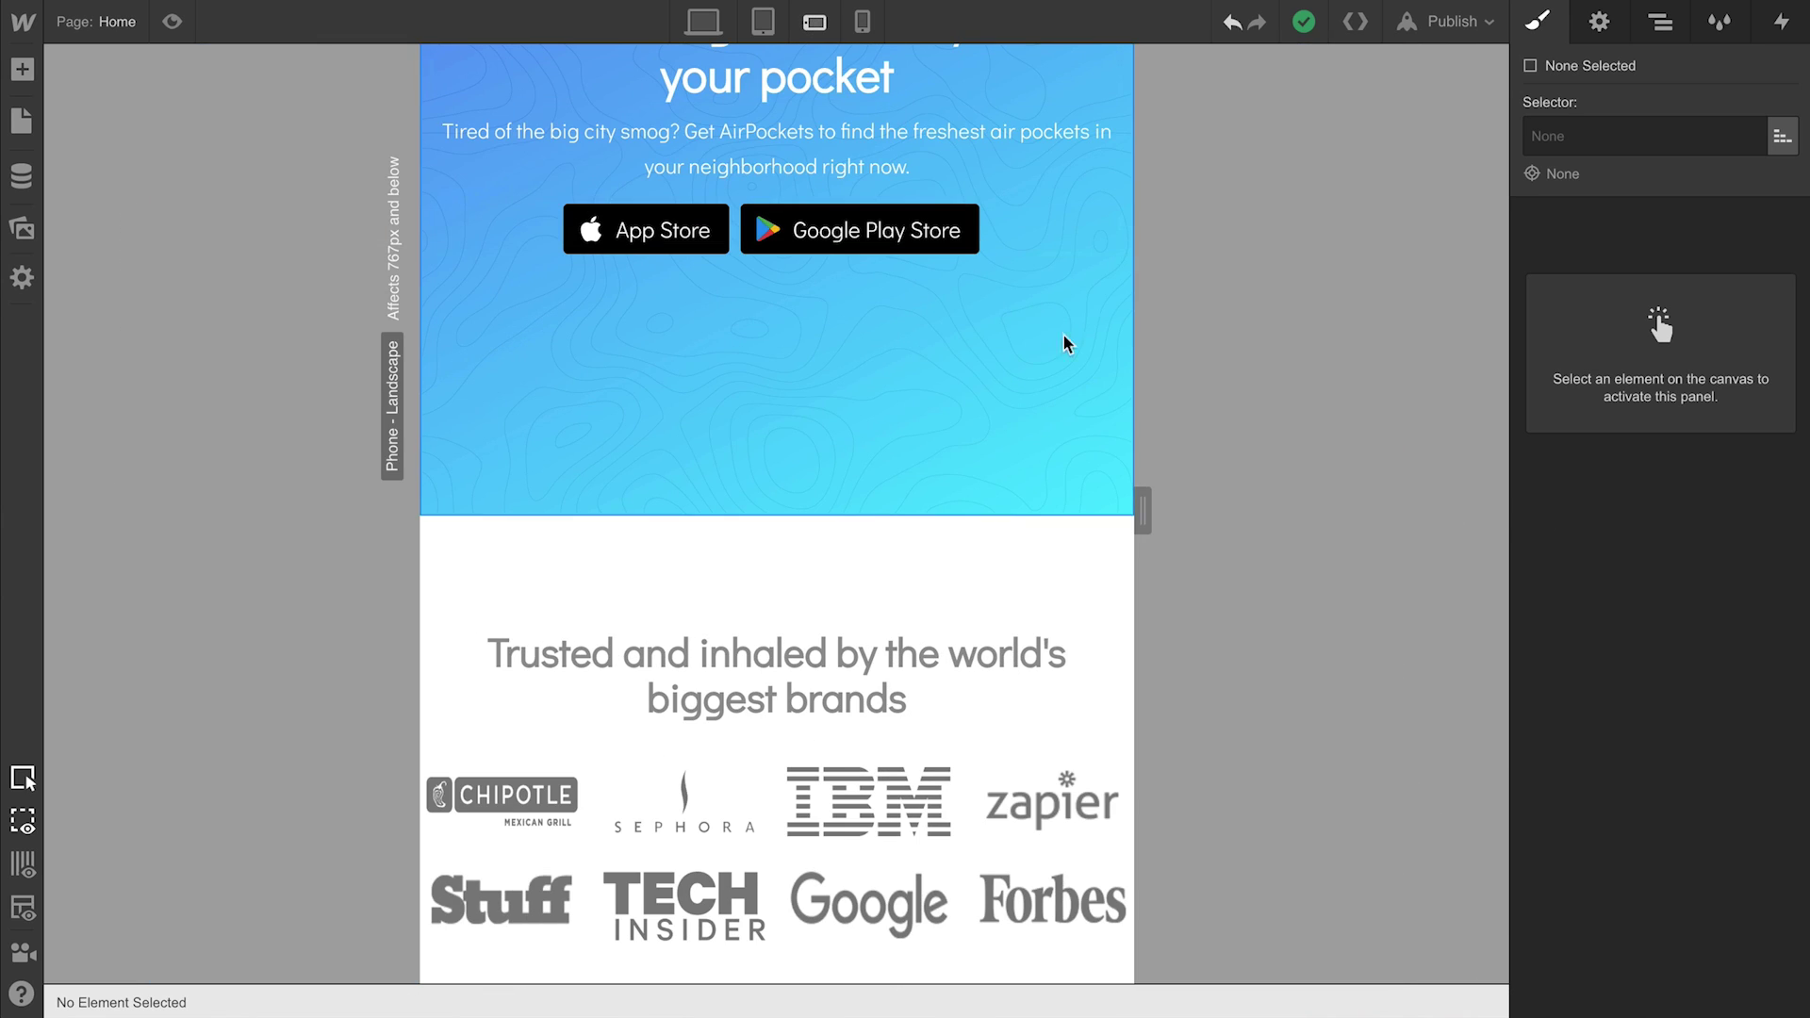
{"action": "left_click_drag", "start_coordinate": [1144, 510], "coordinate": [1328, 511]}
{"action": "left_click", "coordinate": [862, 21]}
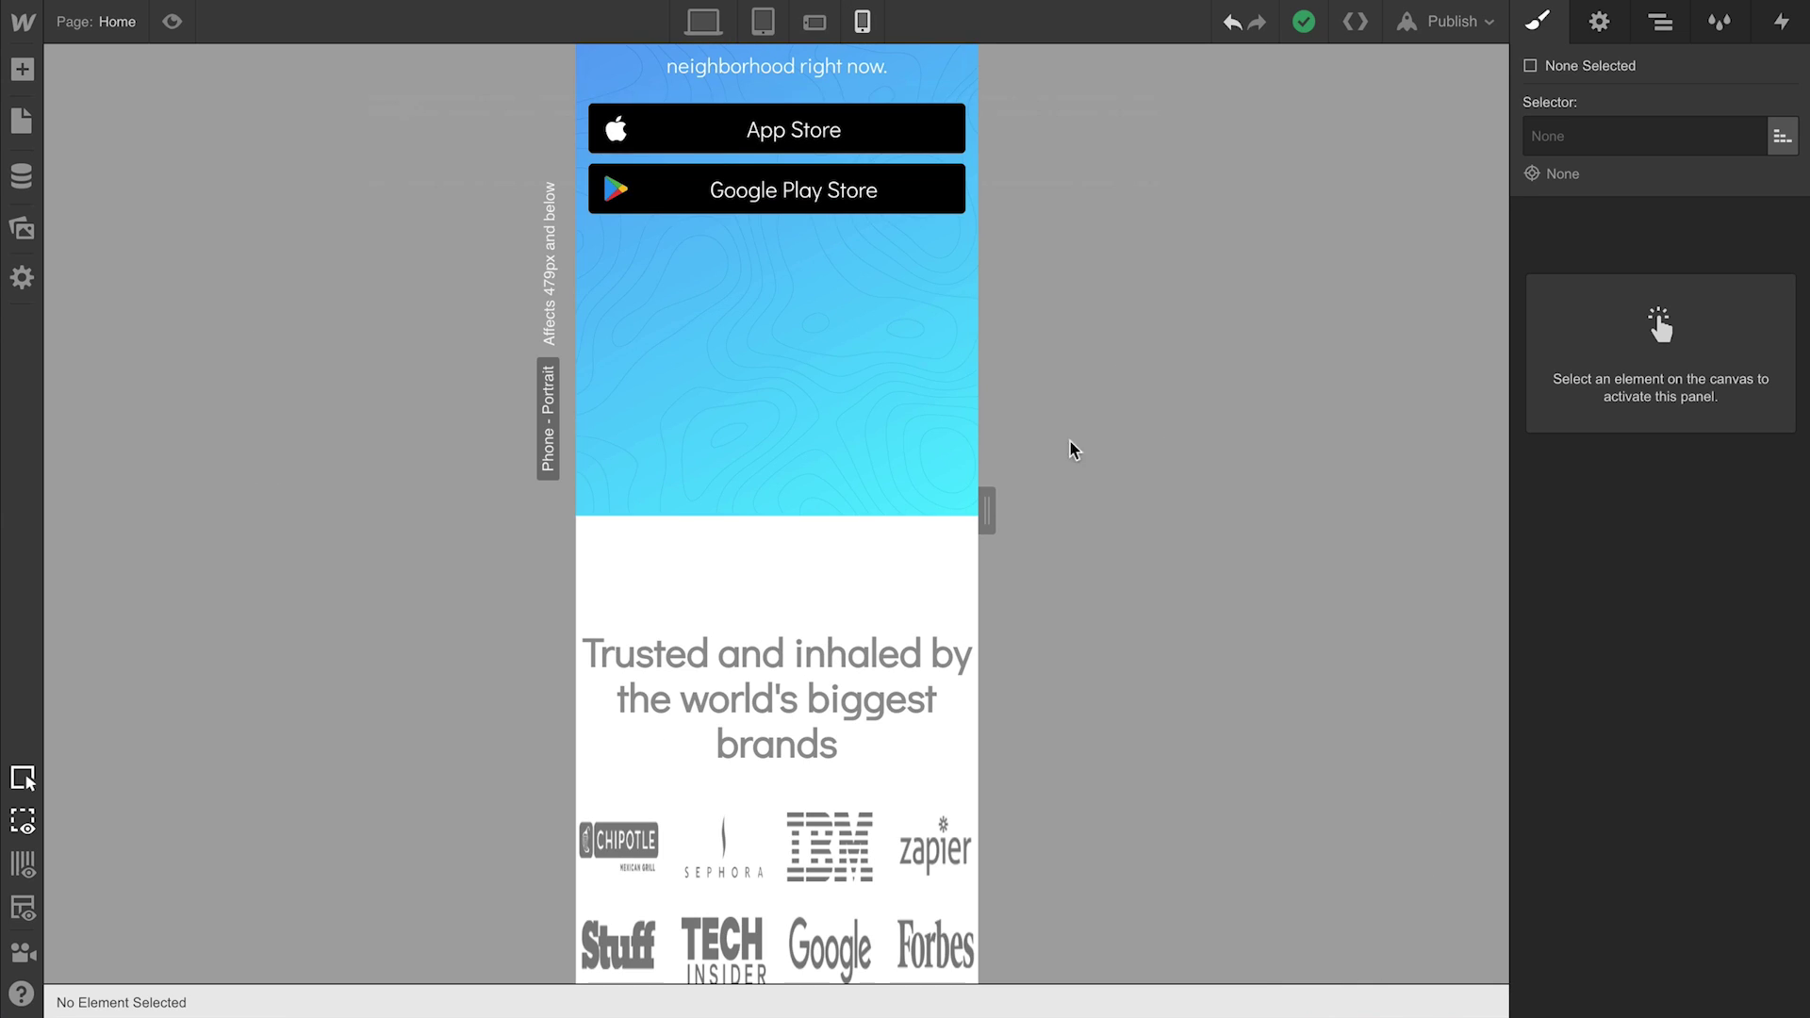
{"action": "left_click_drag", "start_coordinate": [1004, 502], "coordinate": [937, 509]}
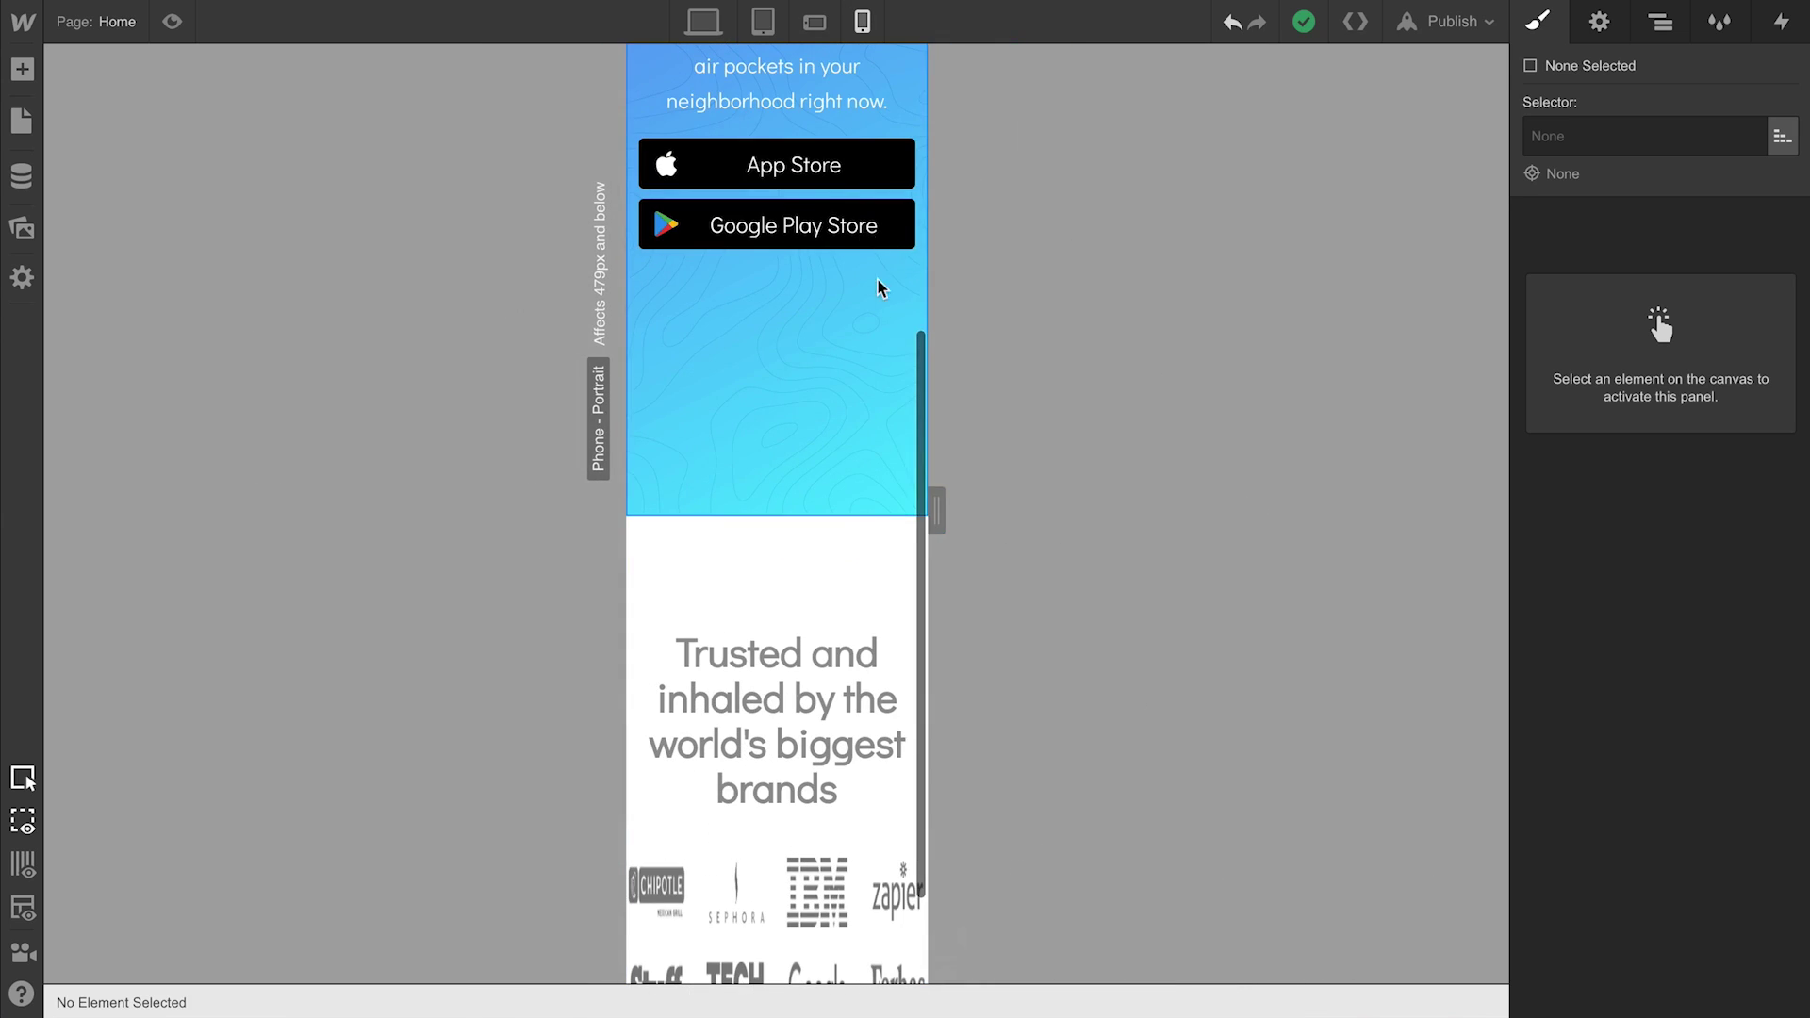
{"action": "left_click", "coordinate": [814, 23]}
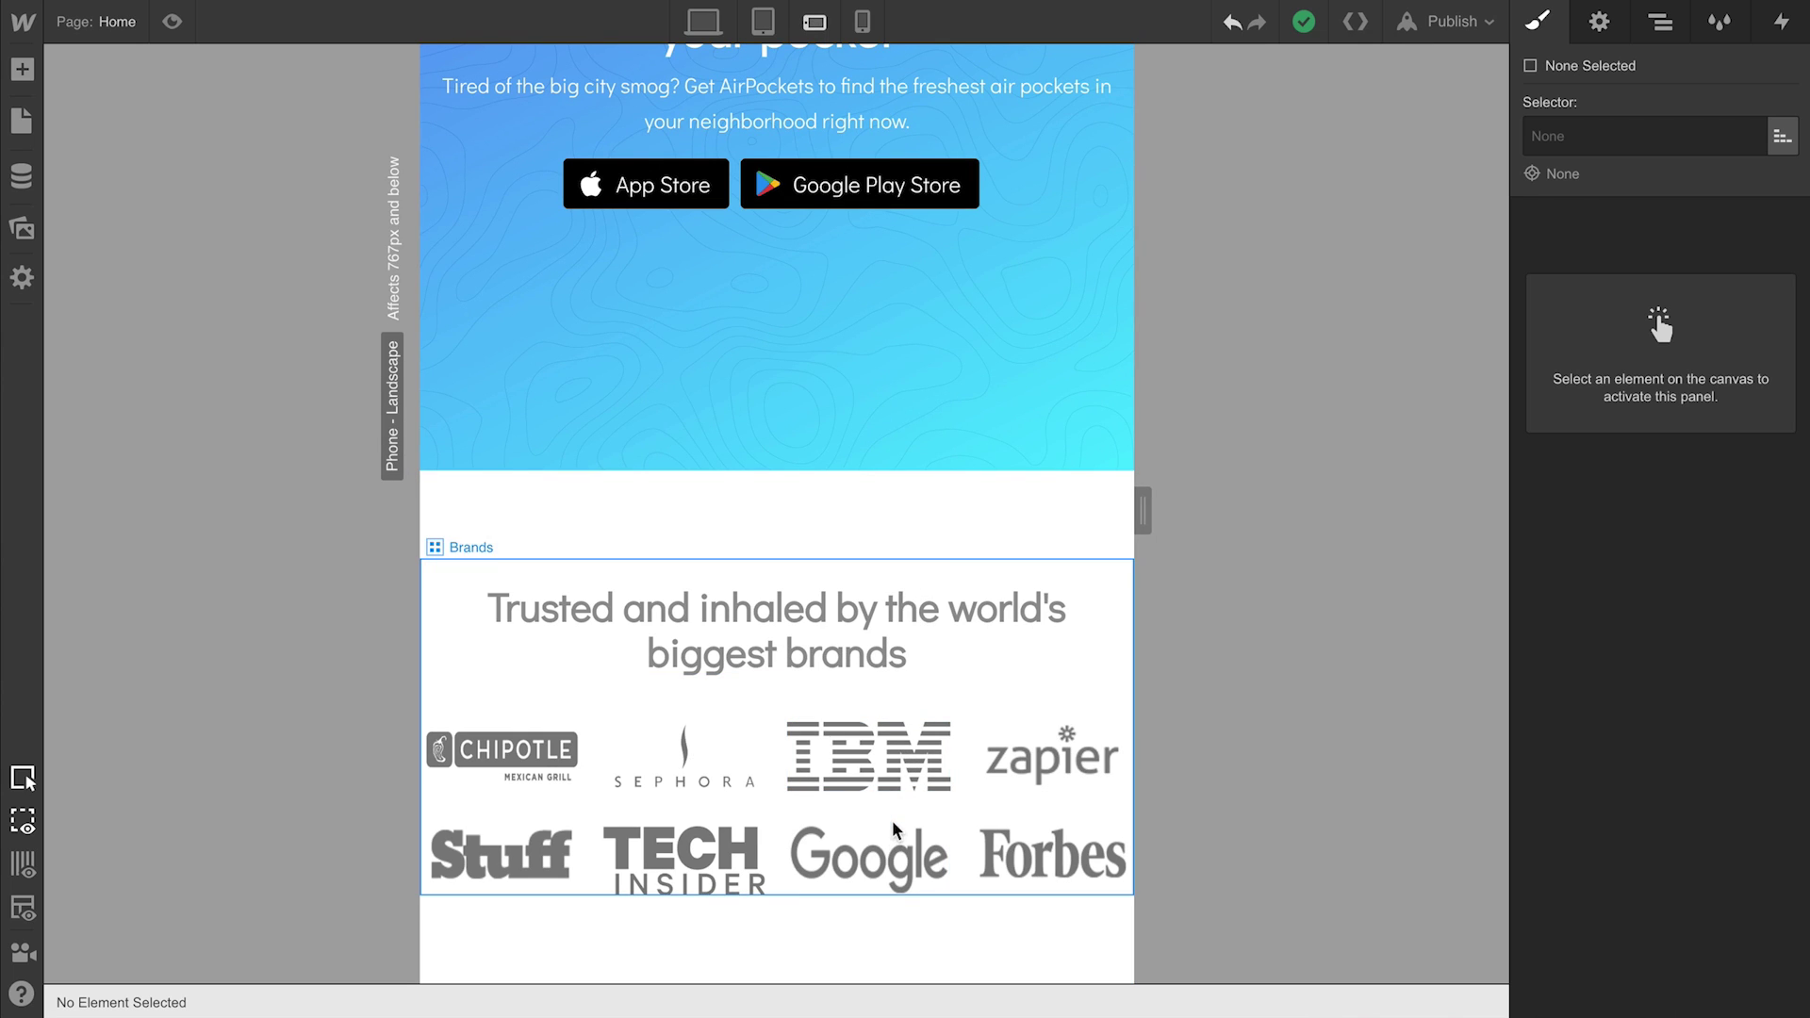
Set the Brands logo images to auto height and center the grid's children vertically
{"action": "left_click", "coordinate": [899, 846]}
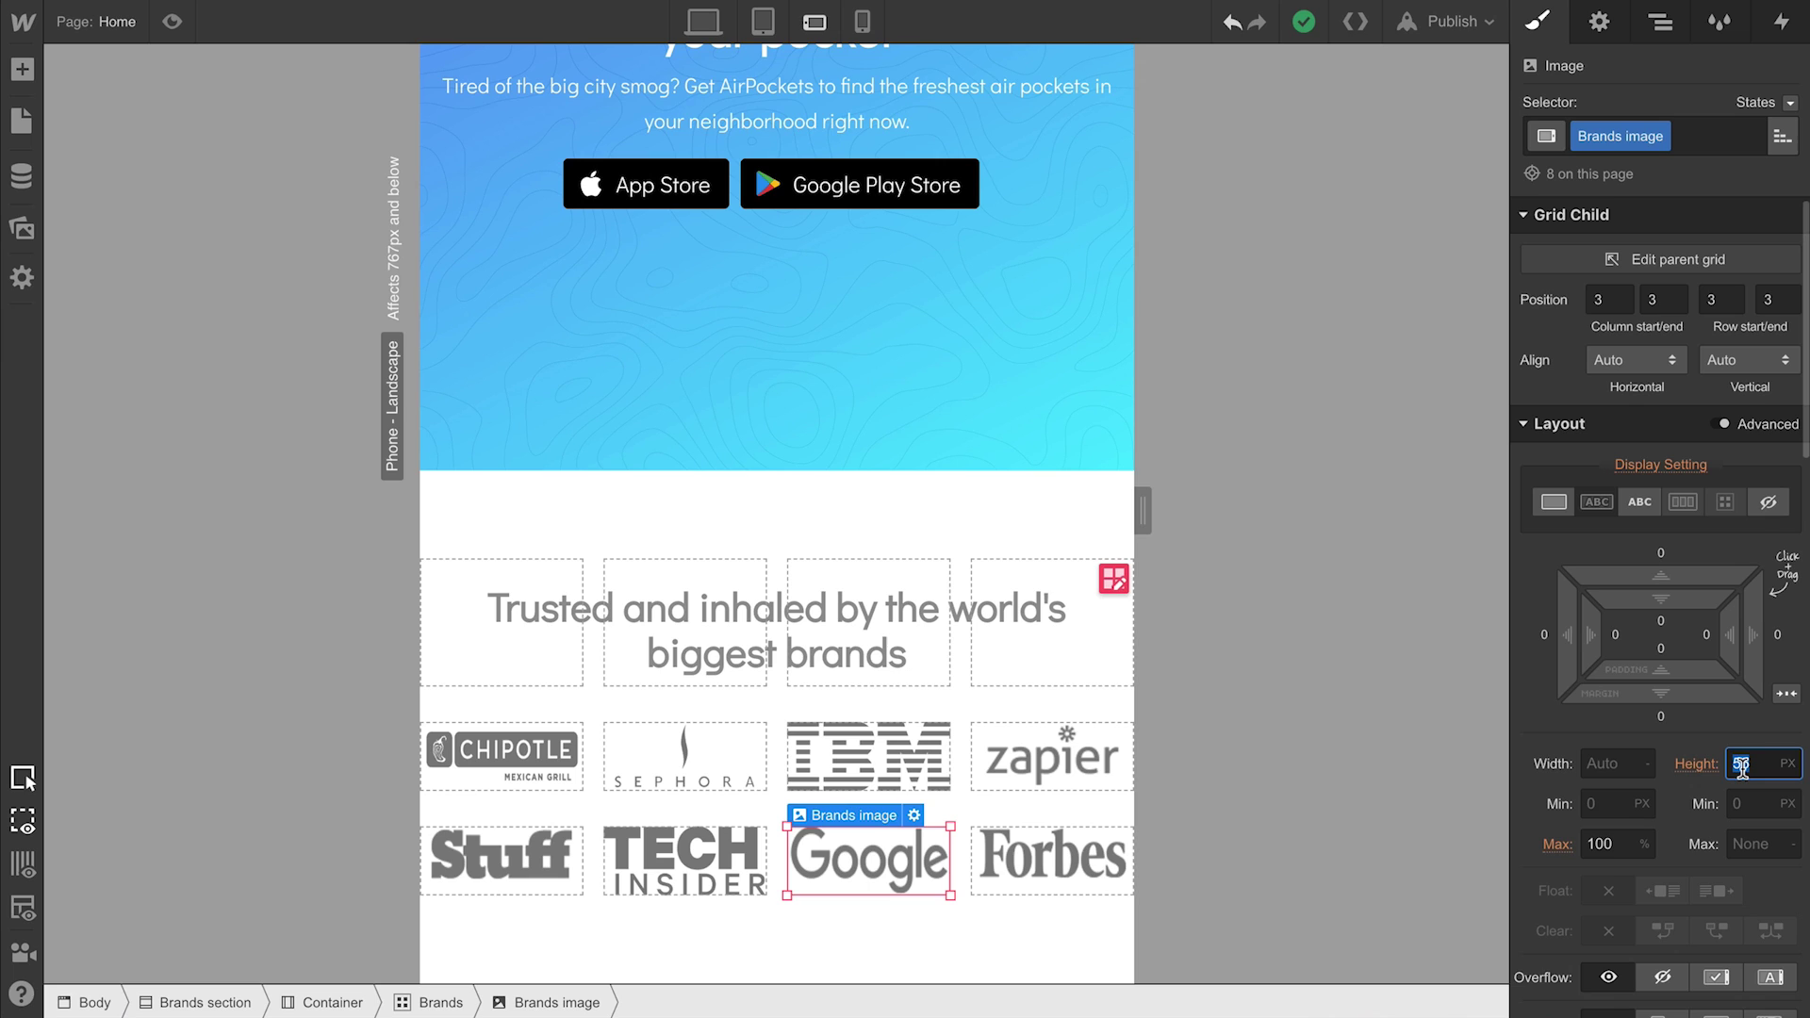
{"action": "type", "text": "auto"}
{"action": "key", "text": "Return"}
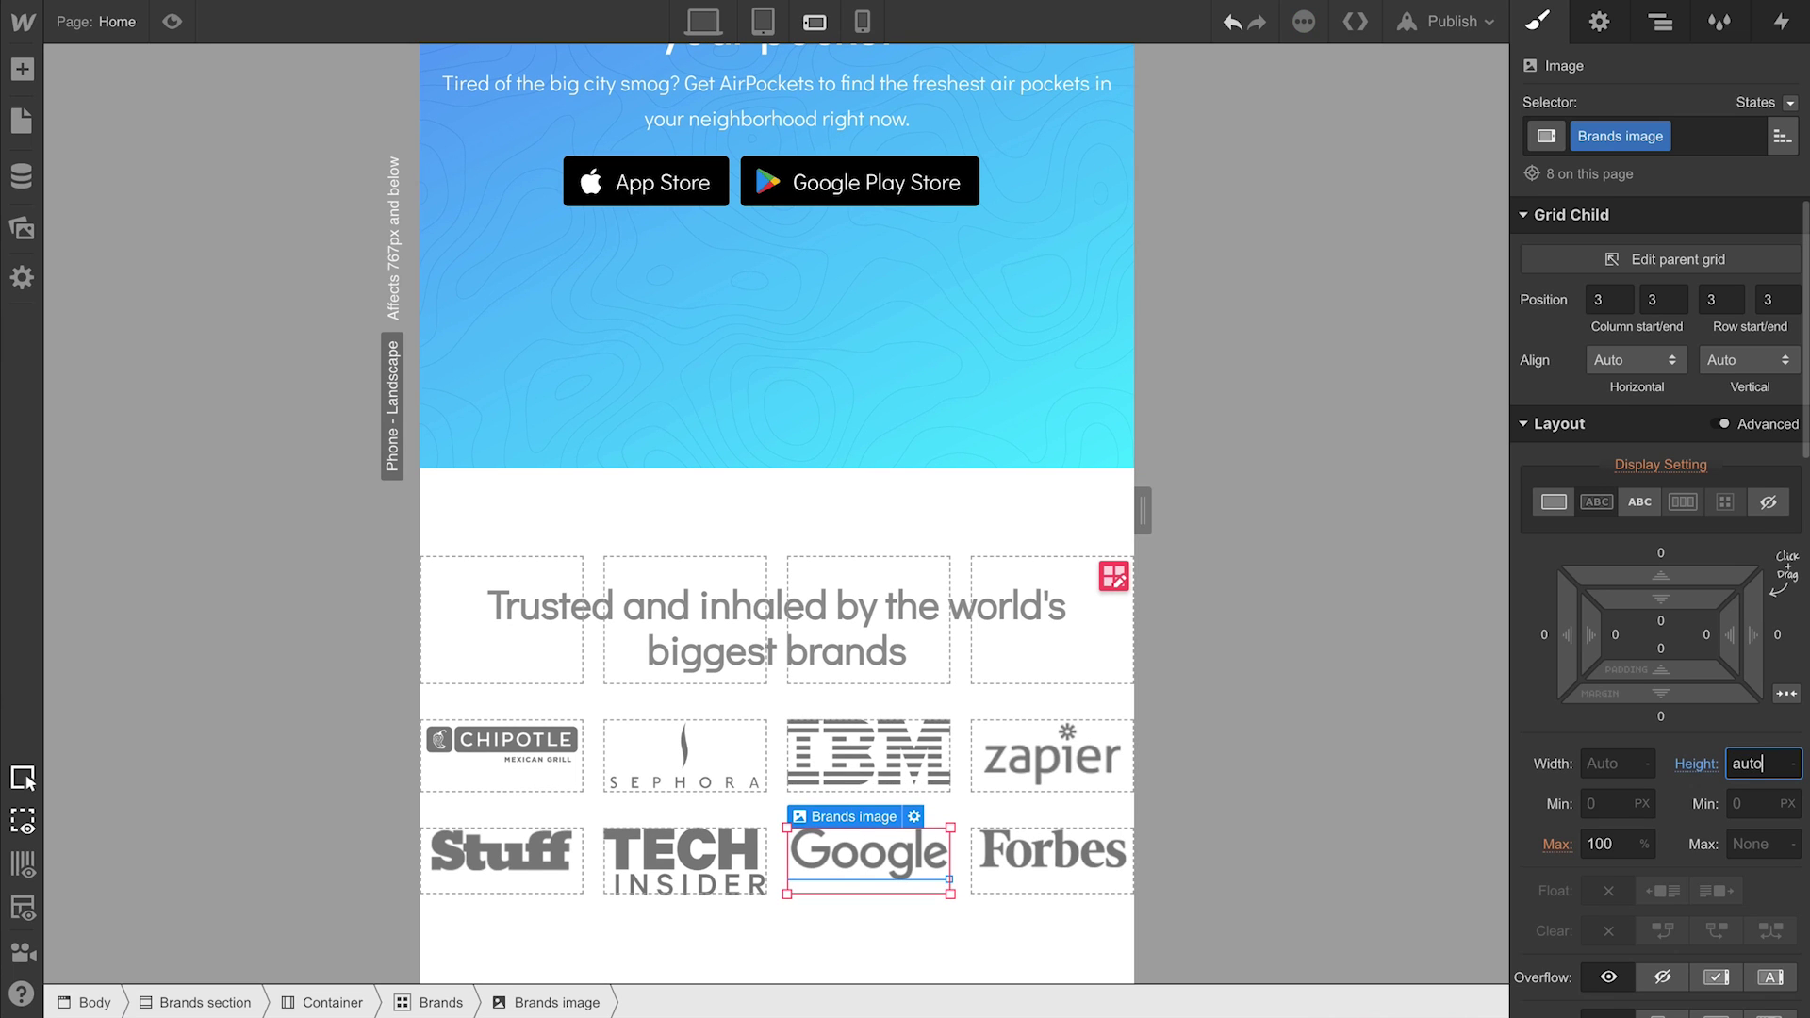
{"action": "left_click", "coordinate": [1046, 794]}
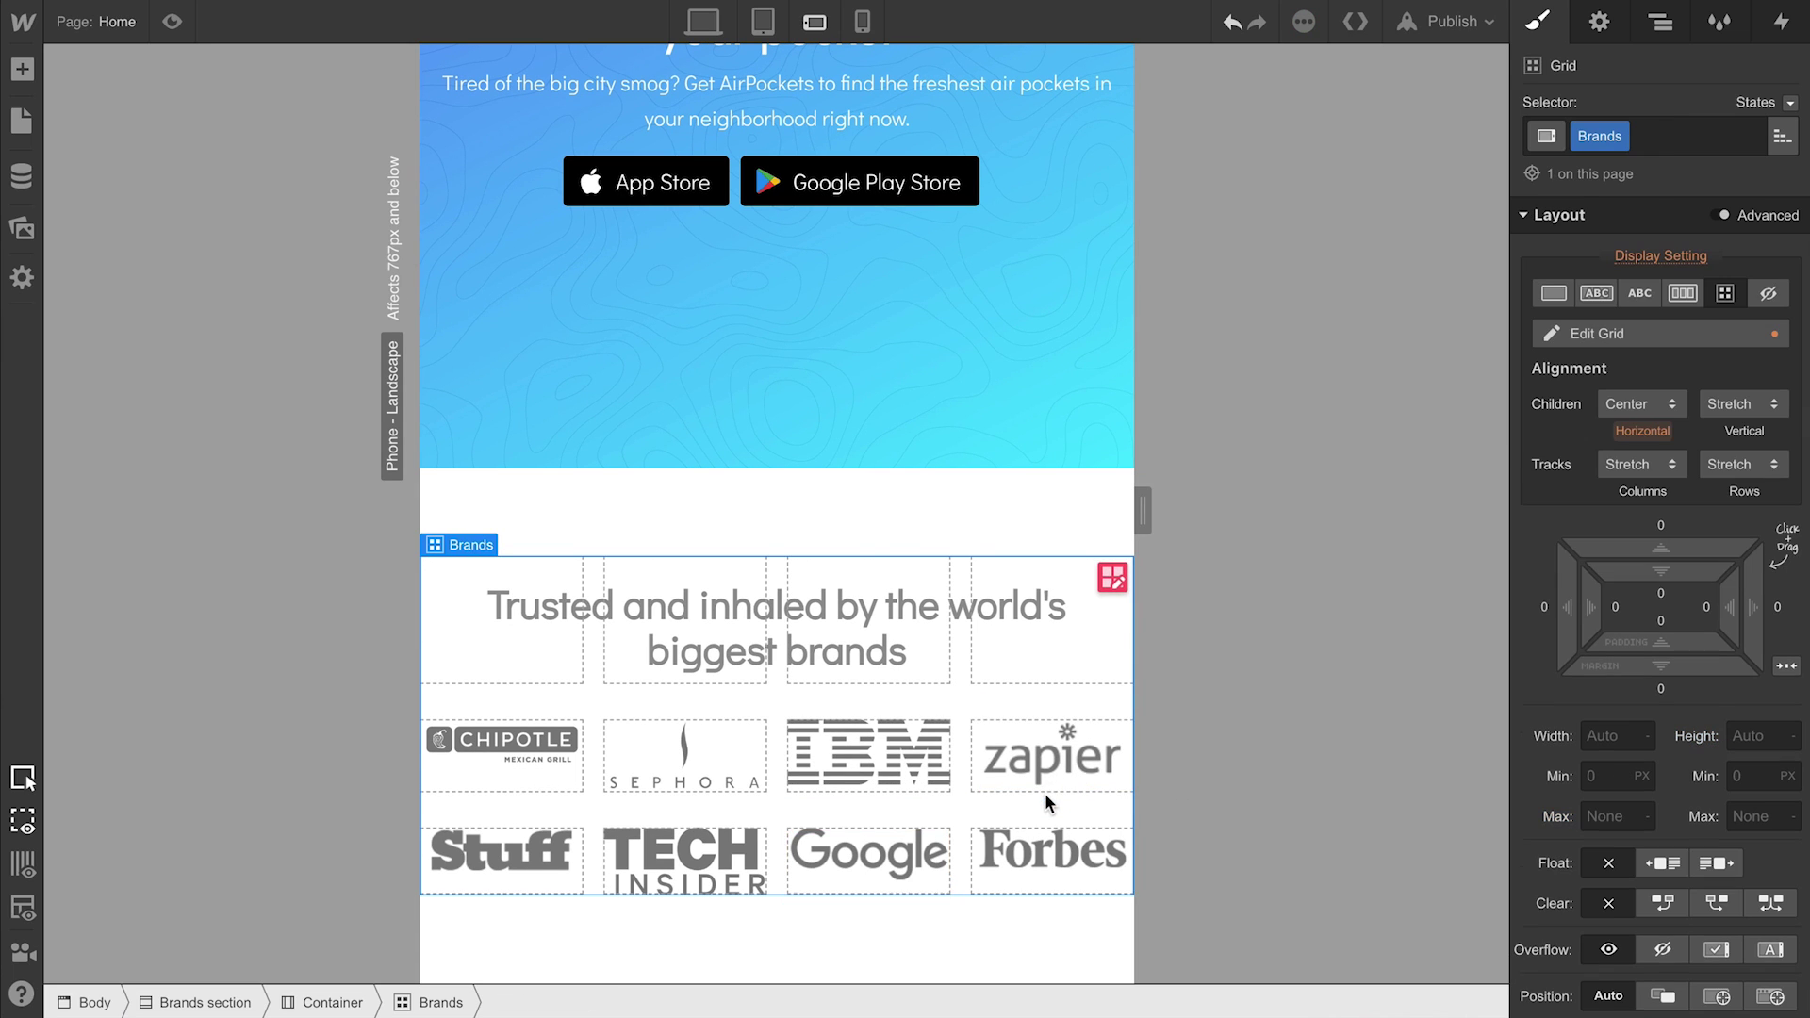
{"action": "left_click", "coordinate": [1780, 411]}
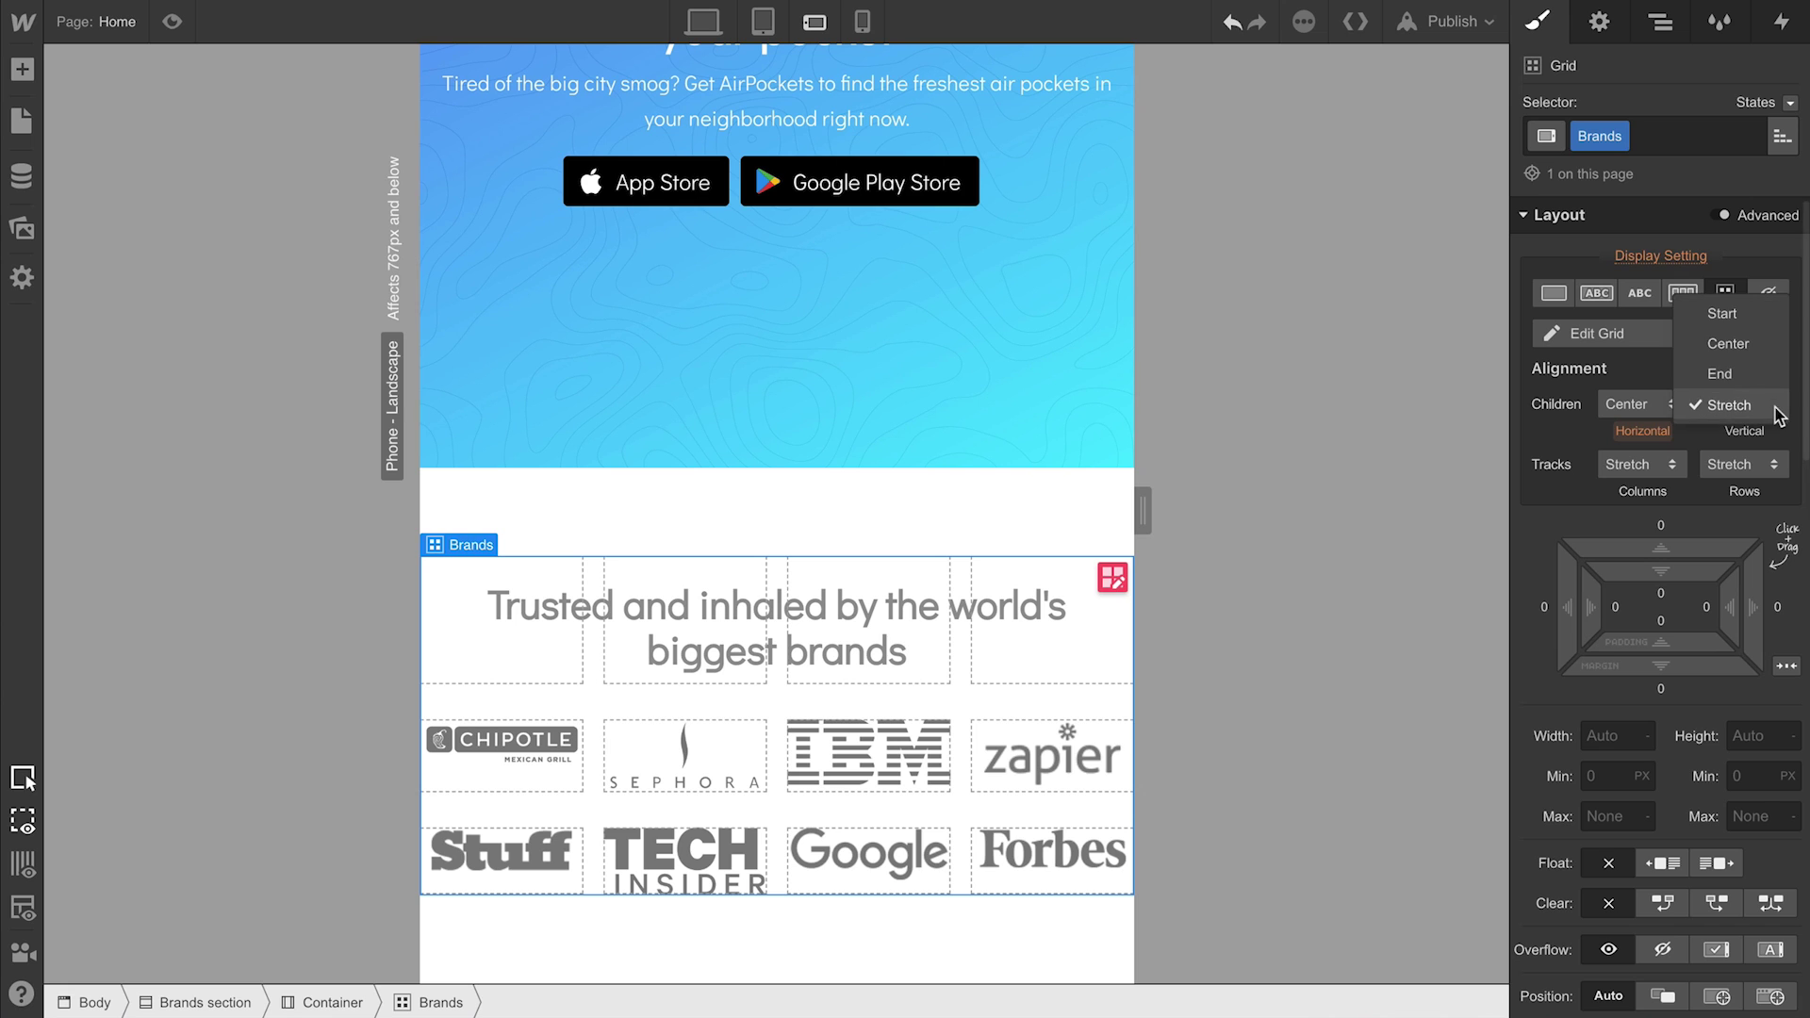
{"action": "left_click", "coordinate": [1761, 354]}
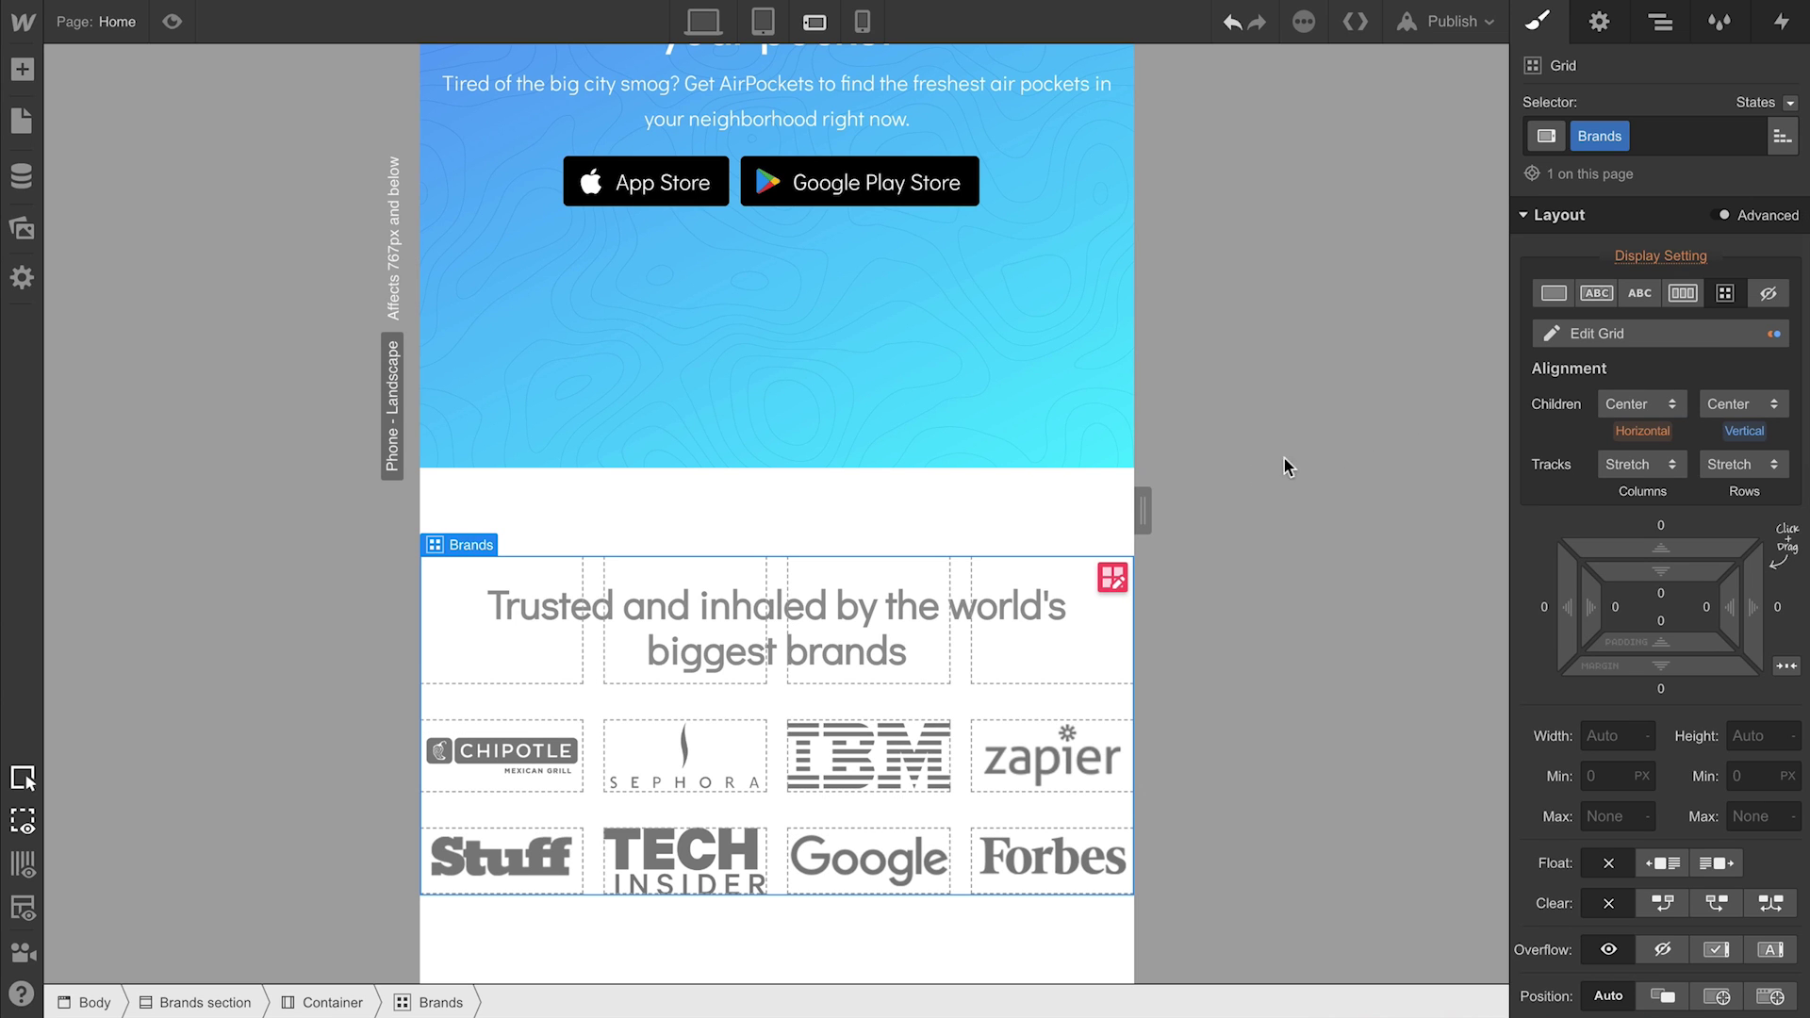
{"action": "mouse_move", "coordinate": [1147, 506]}
{"action": "left_mouse_down"}
{"action": "mouse_move", "coordinate": [1263, 529]}
{"action": "mouse_move", "coordinate": [1057, 542]}
{"action": "left_mouse_up"}
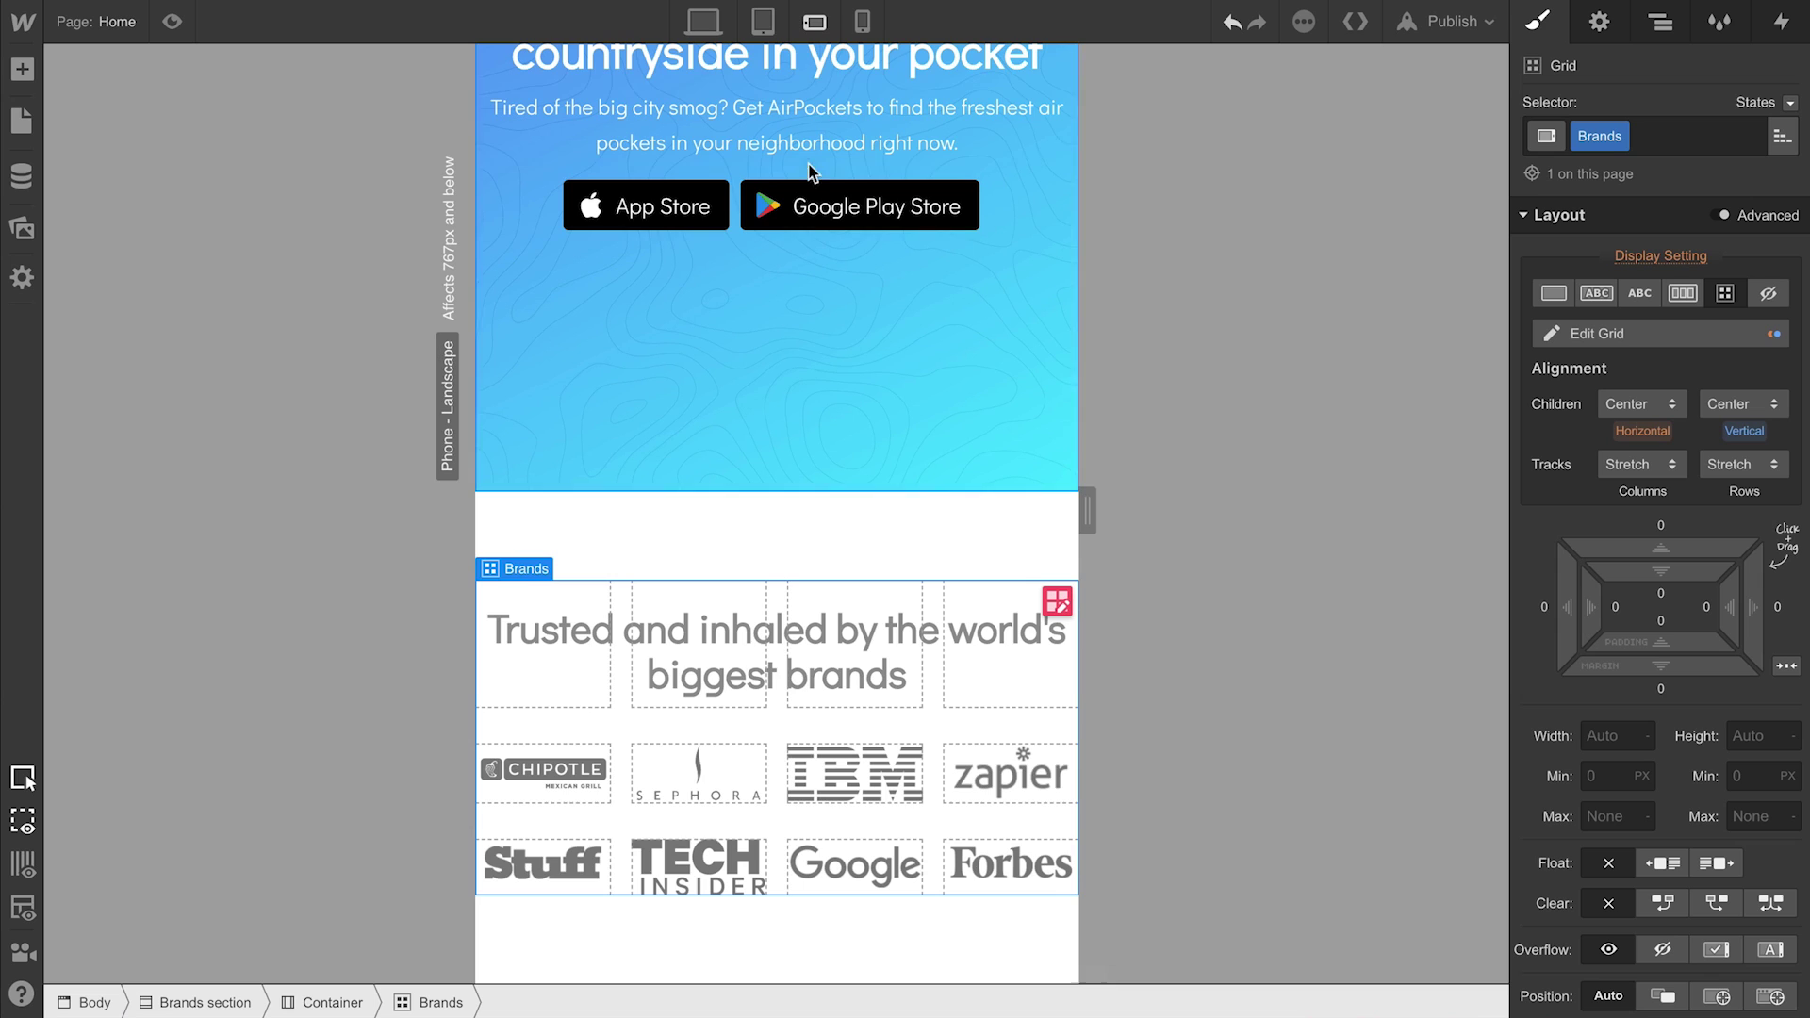
{"action": "left_click", "coordinate": [860, 28]}
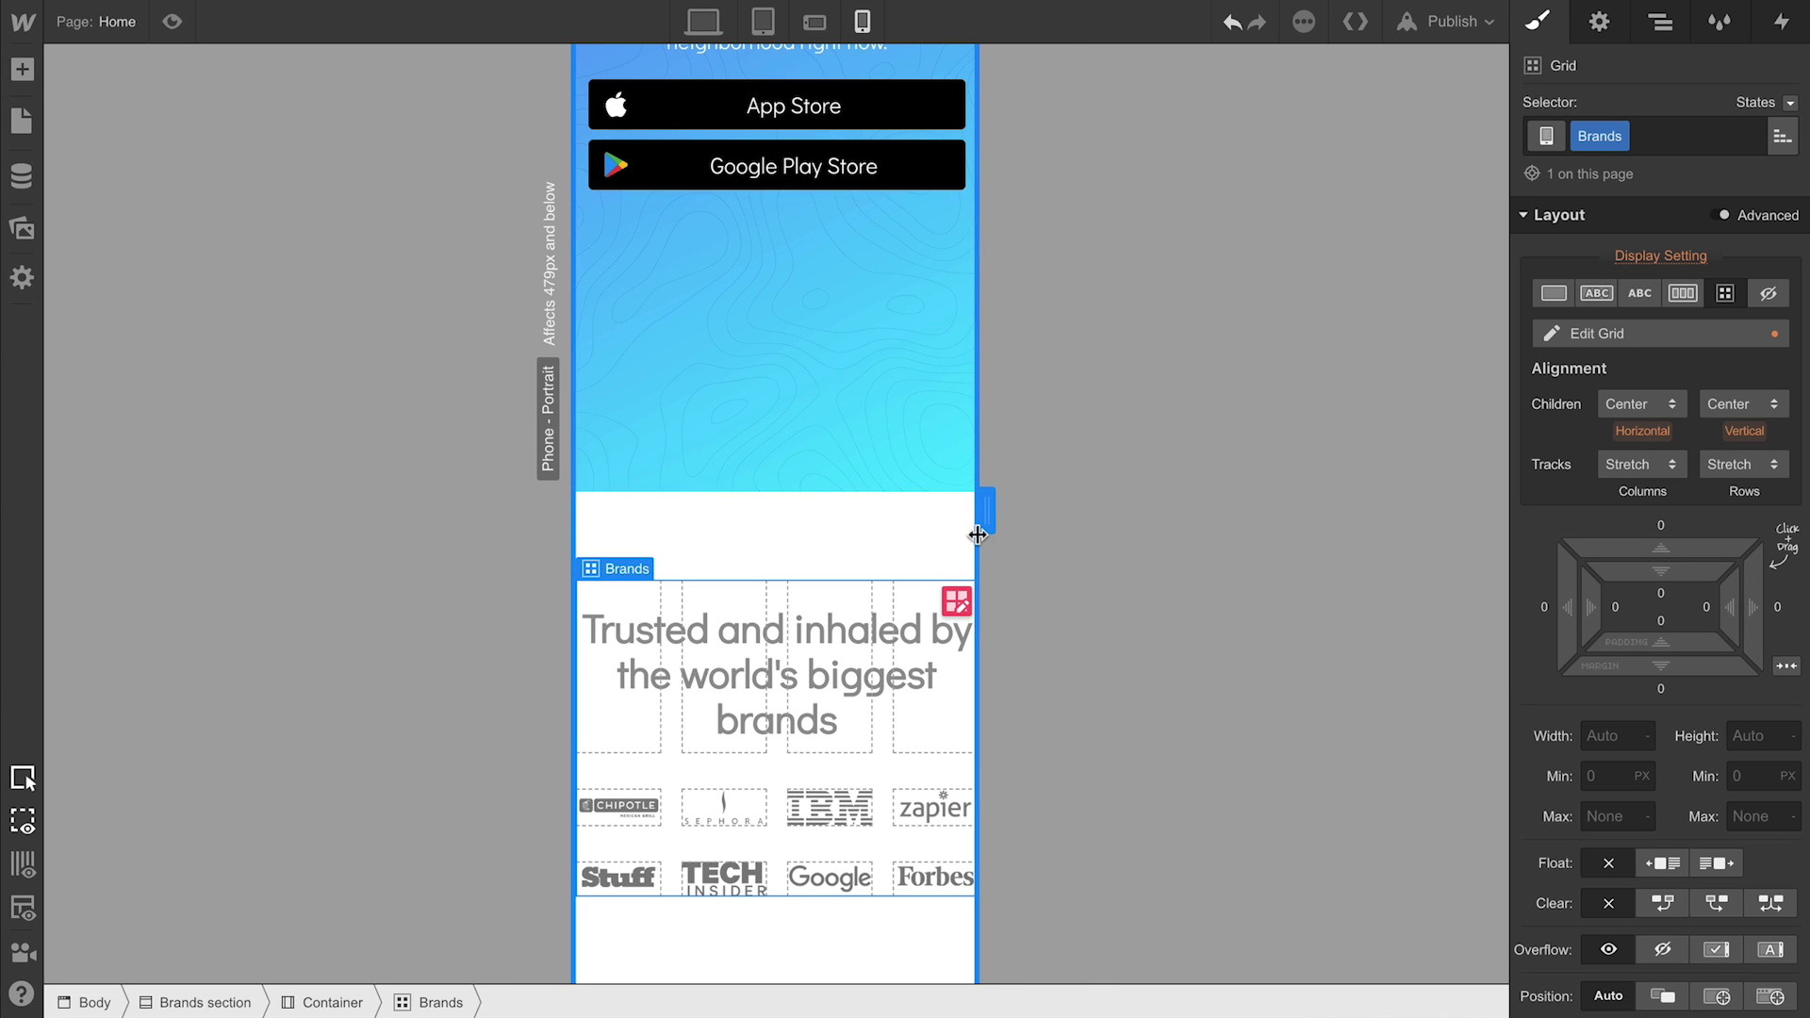
{"action": "mouse_move", "coordinate": [982, 522]}
{"action": "left_mouse_down"}
{"action": "mouse_move", "coordinate": [1127, 530]}
{"action": "mouse_move", "coordinate": [1088, 534]}
{"action": "left_mouse_up"}
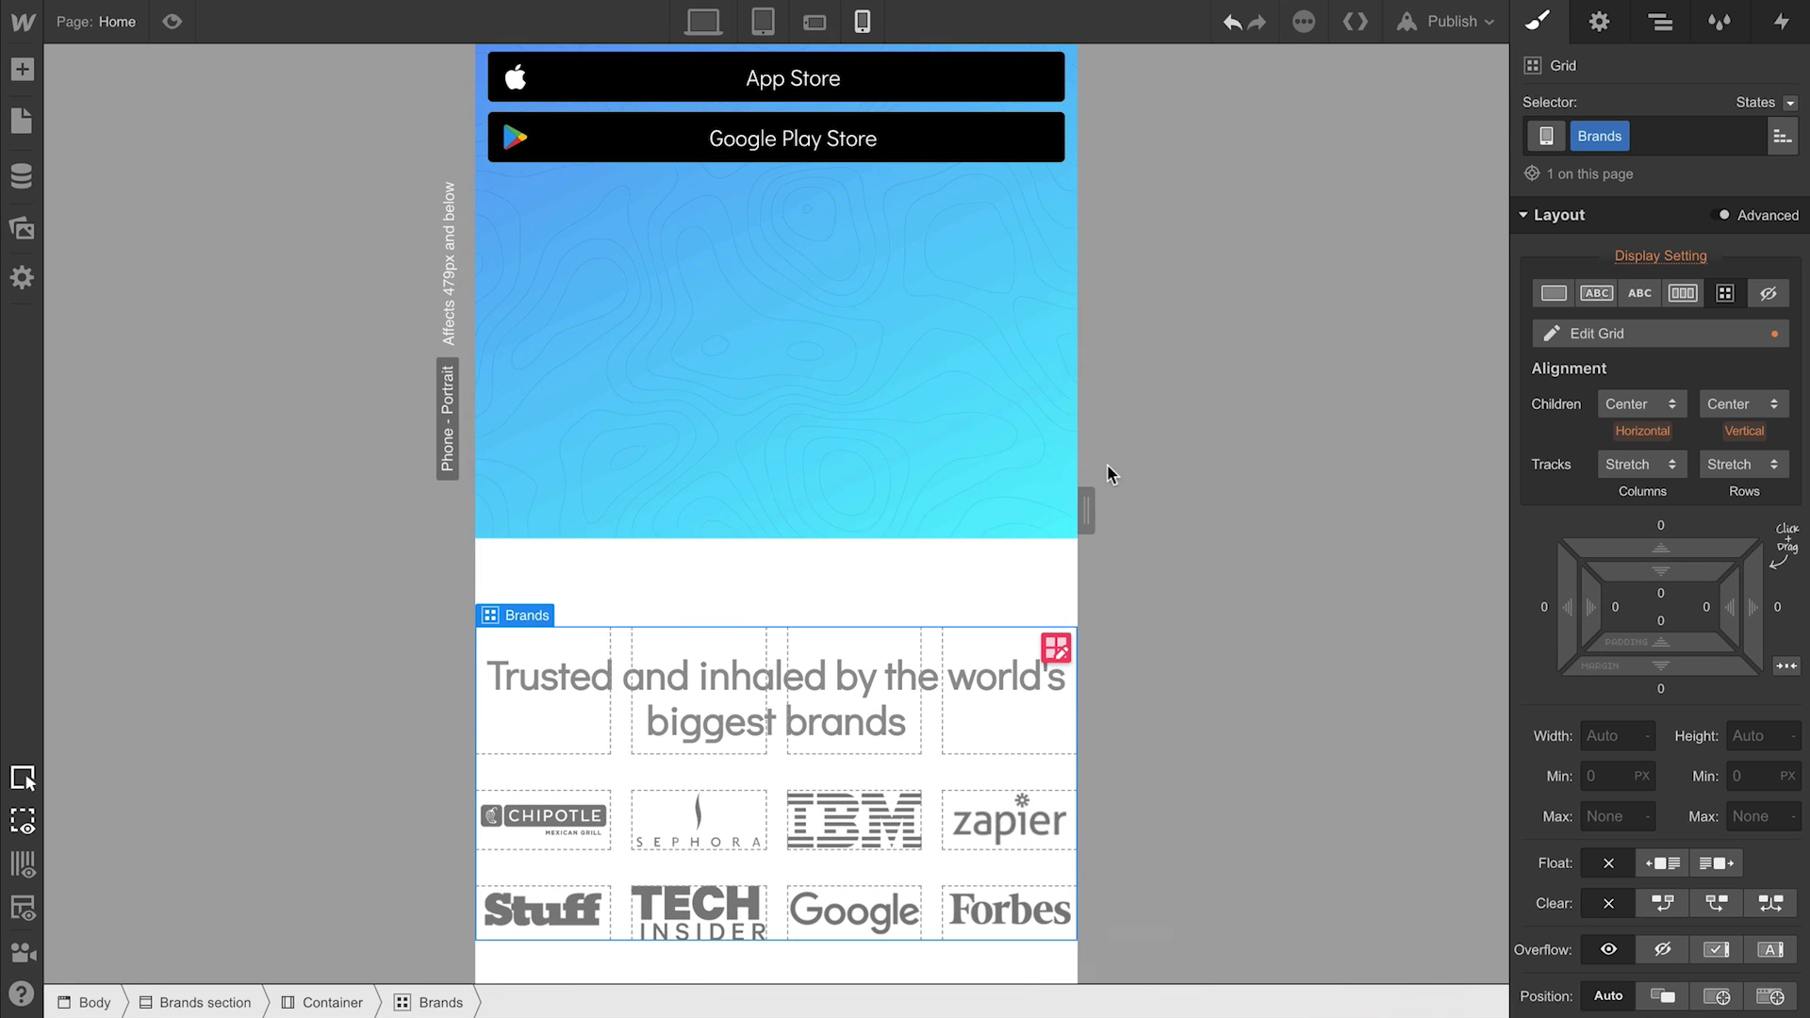
{"action": "left_click", "coordinate": [836, 23]}
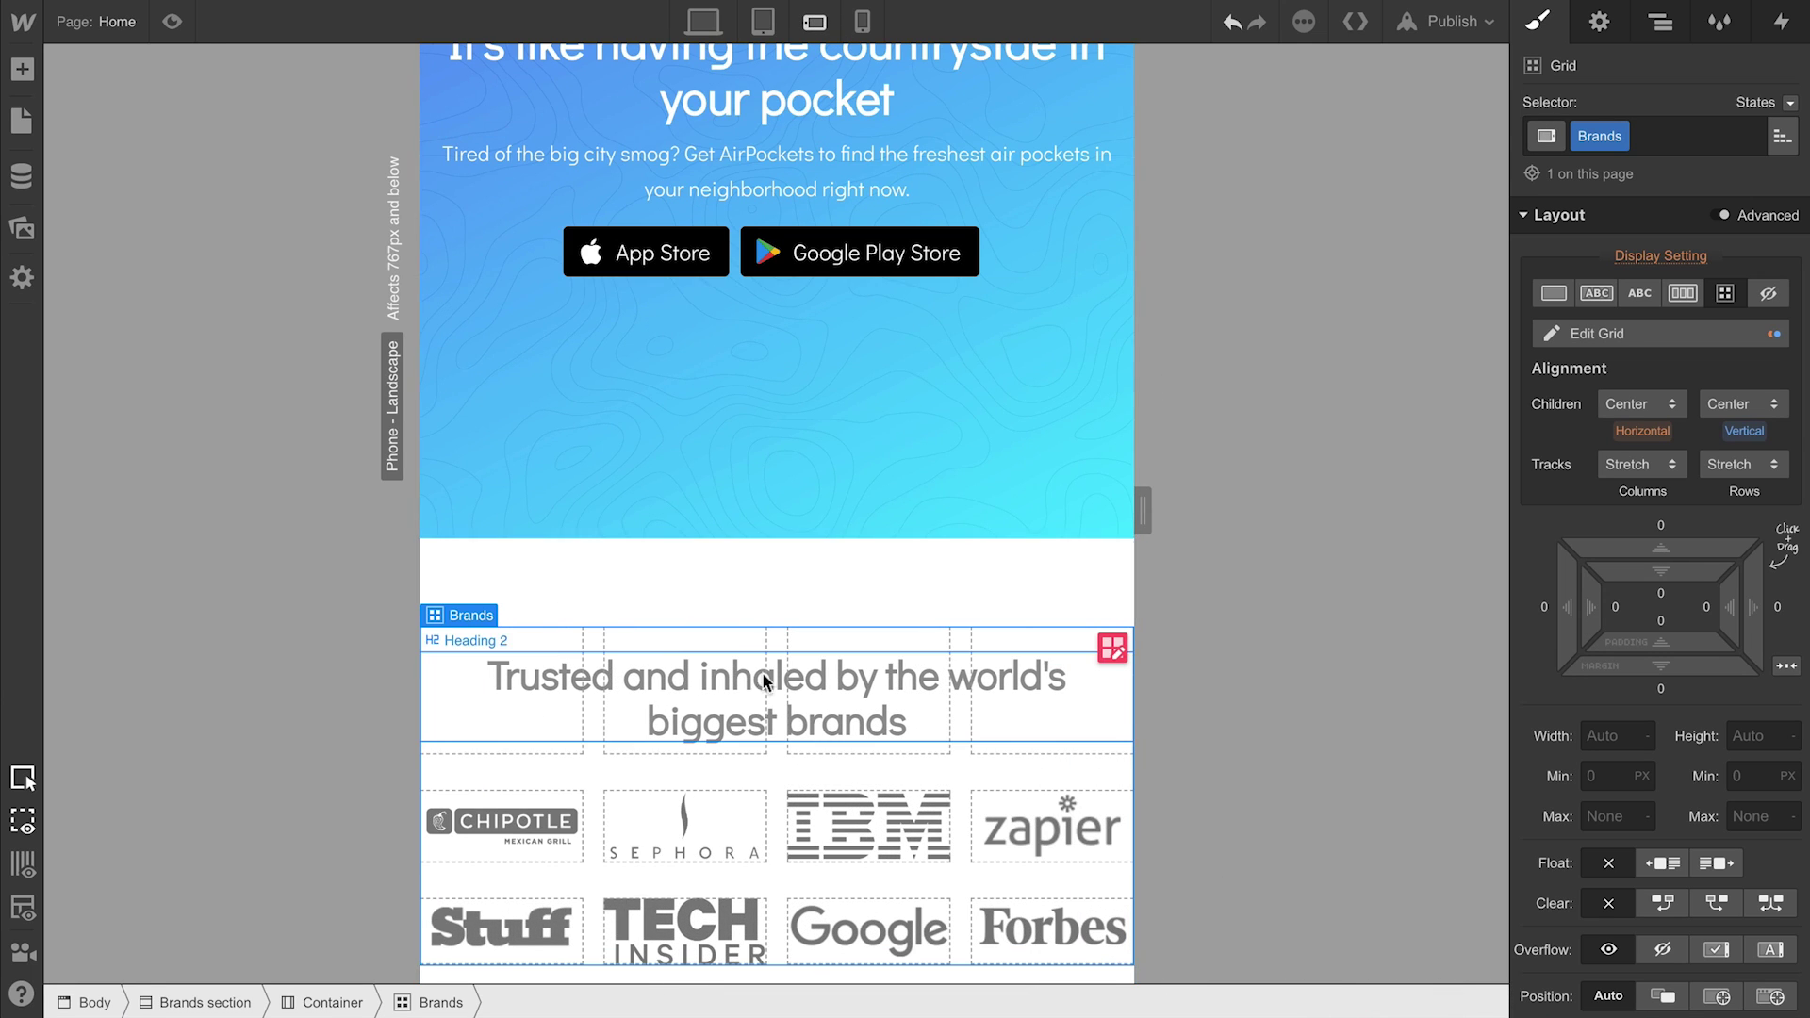
Reduce the brands heading font size from 32 to 24 px and lower its line height
{"action": "left_click", "coordinate": [1107, 728]}
{"action": "scroll", "coordinate": [1637, 753], "scroll_direction": "down", "scroll_amount": 10}
{"action": "scroll", "coordinate": [1627, 566], "scroll_direction": "down", "scroll_amount": 1}
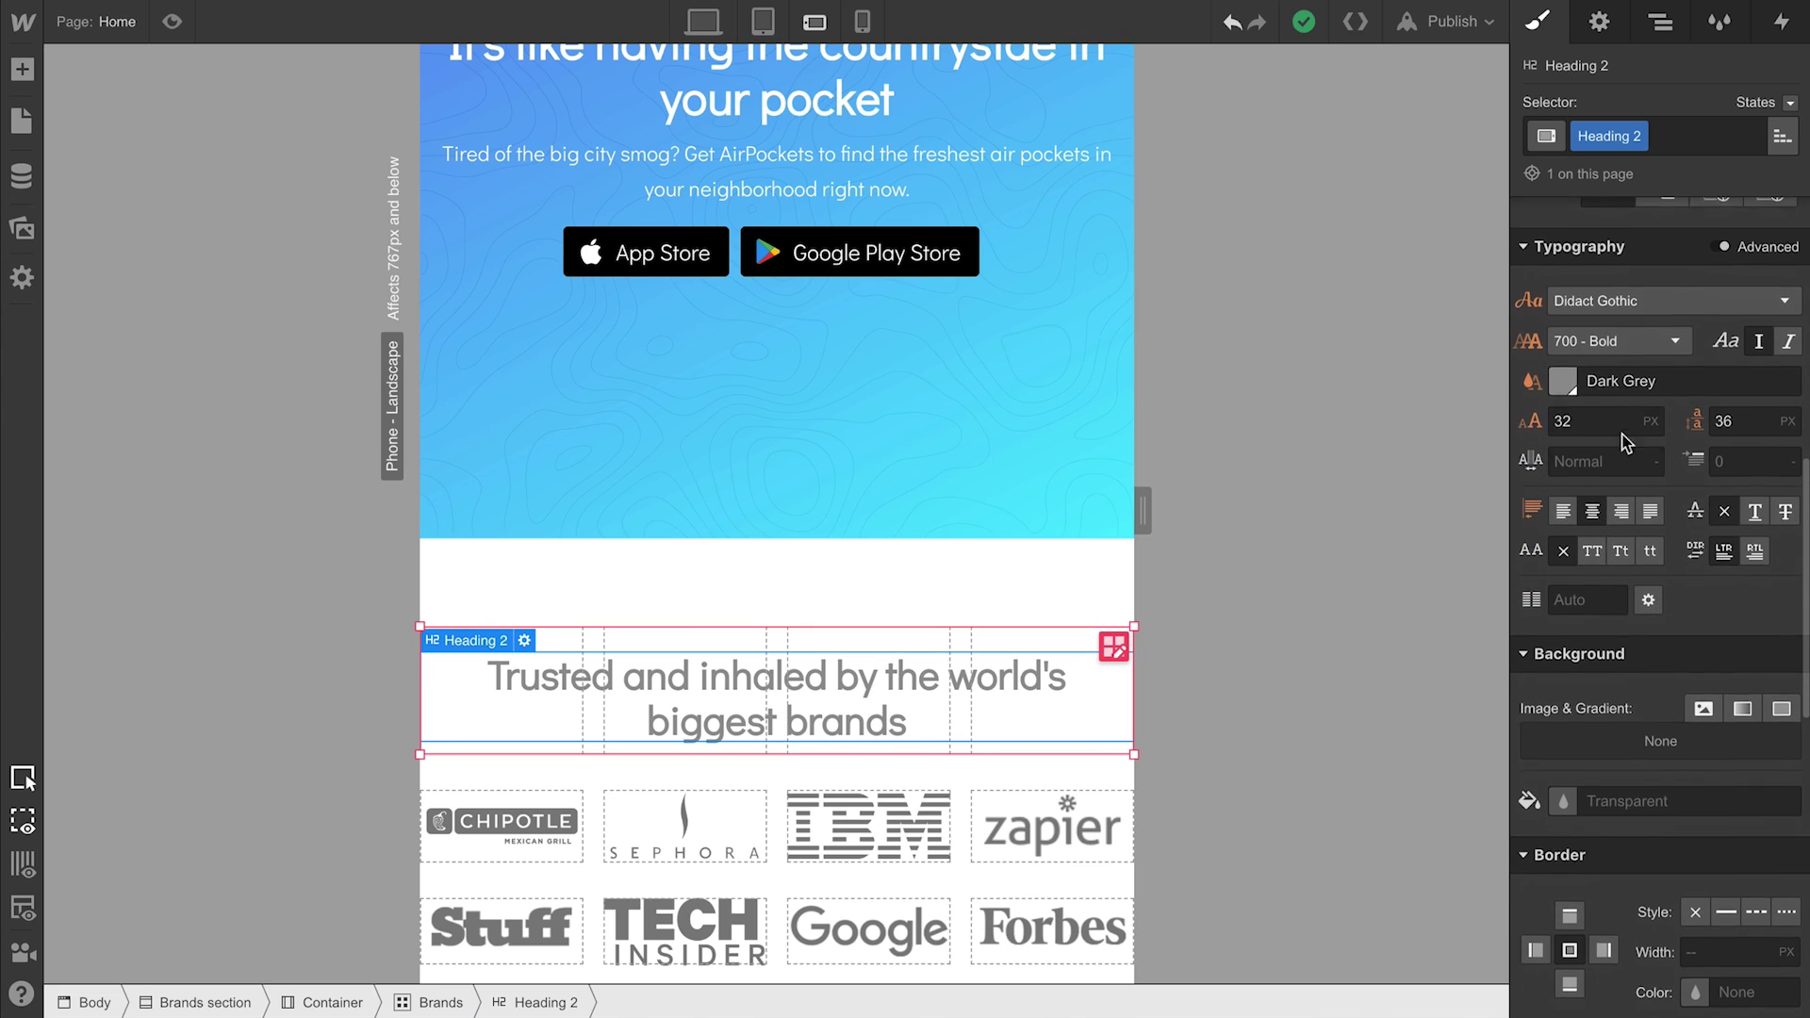
{"action": "left_click", "coordinate": [1621, 420]}
{"action": "key", "text": "Down"}
{"action": "key", "text": "Down"}
{"action": "key", "text": "Down"}
{"action": "key", "text": "Down"}
{"action": "key", "text": "Down"}
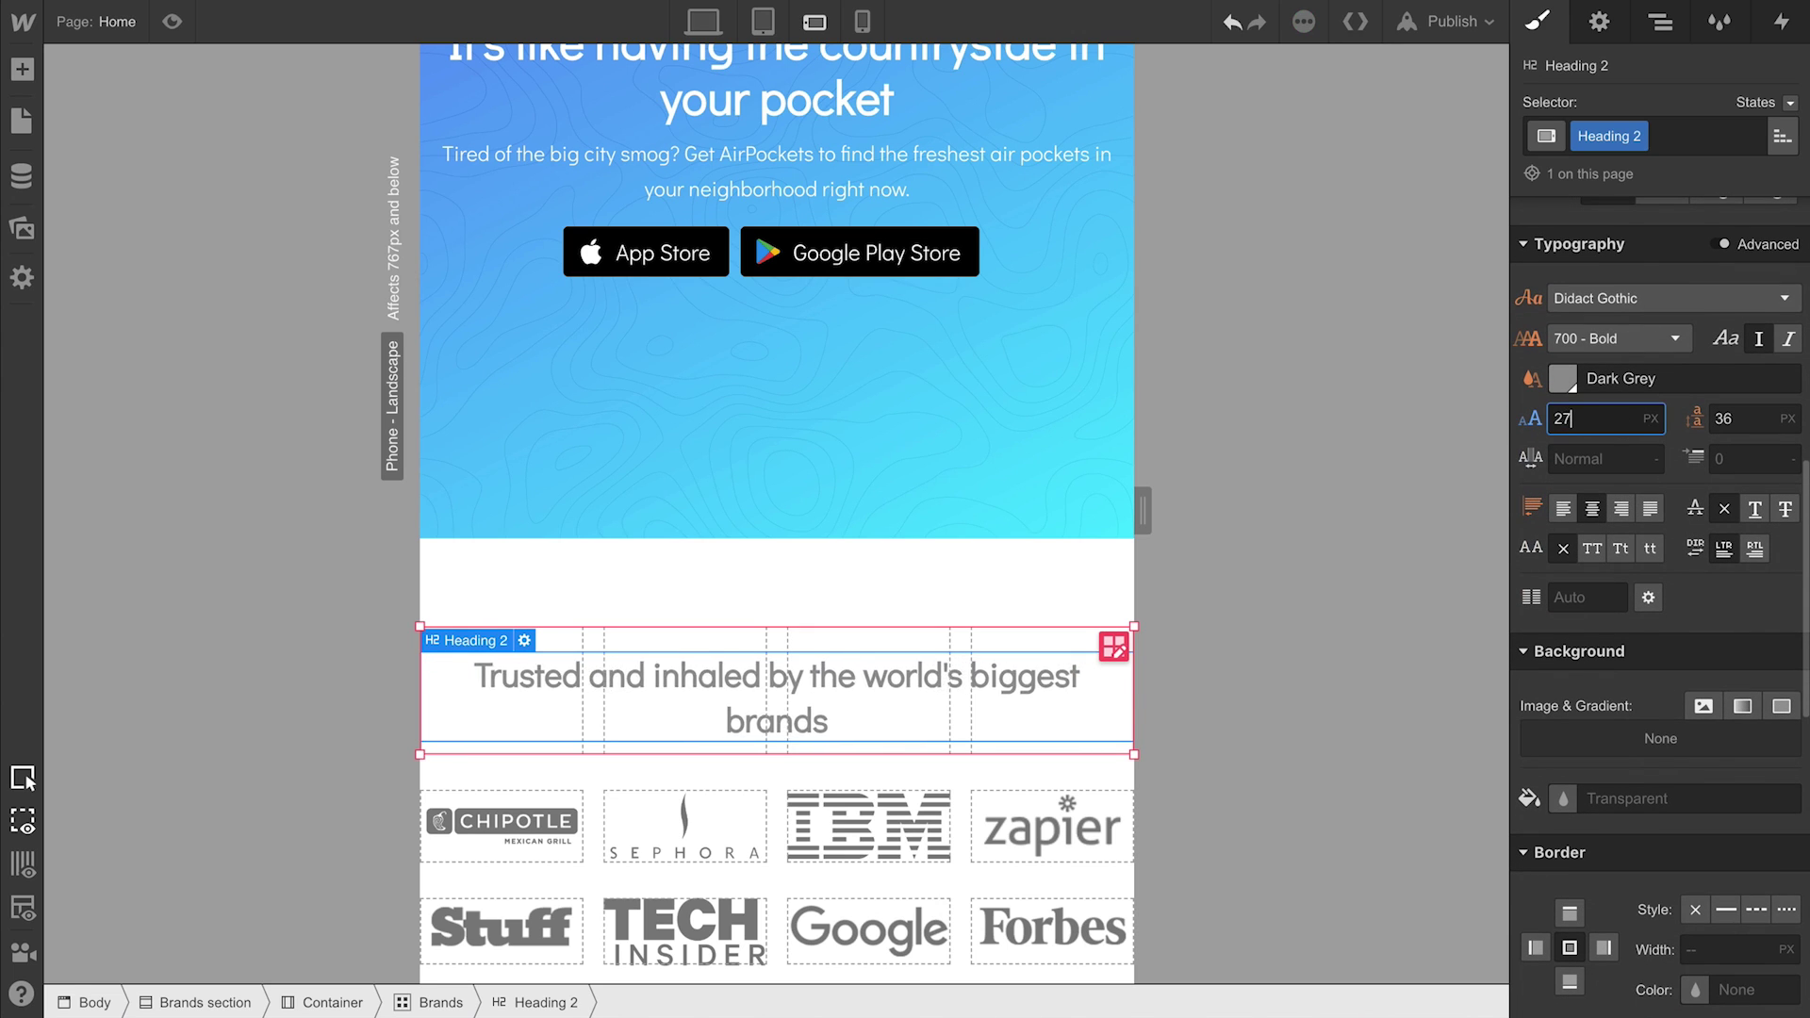
{"action": "key", "text": "Down"}
{"action": "key", "text": "Down"}
{"action": "key", "text": "Down"}
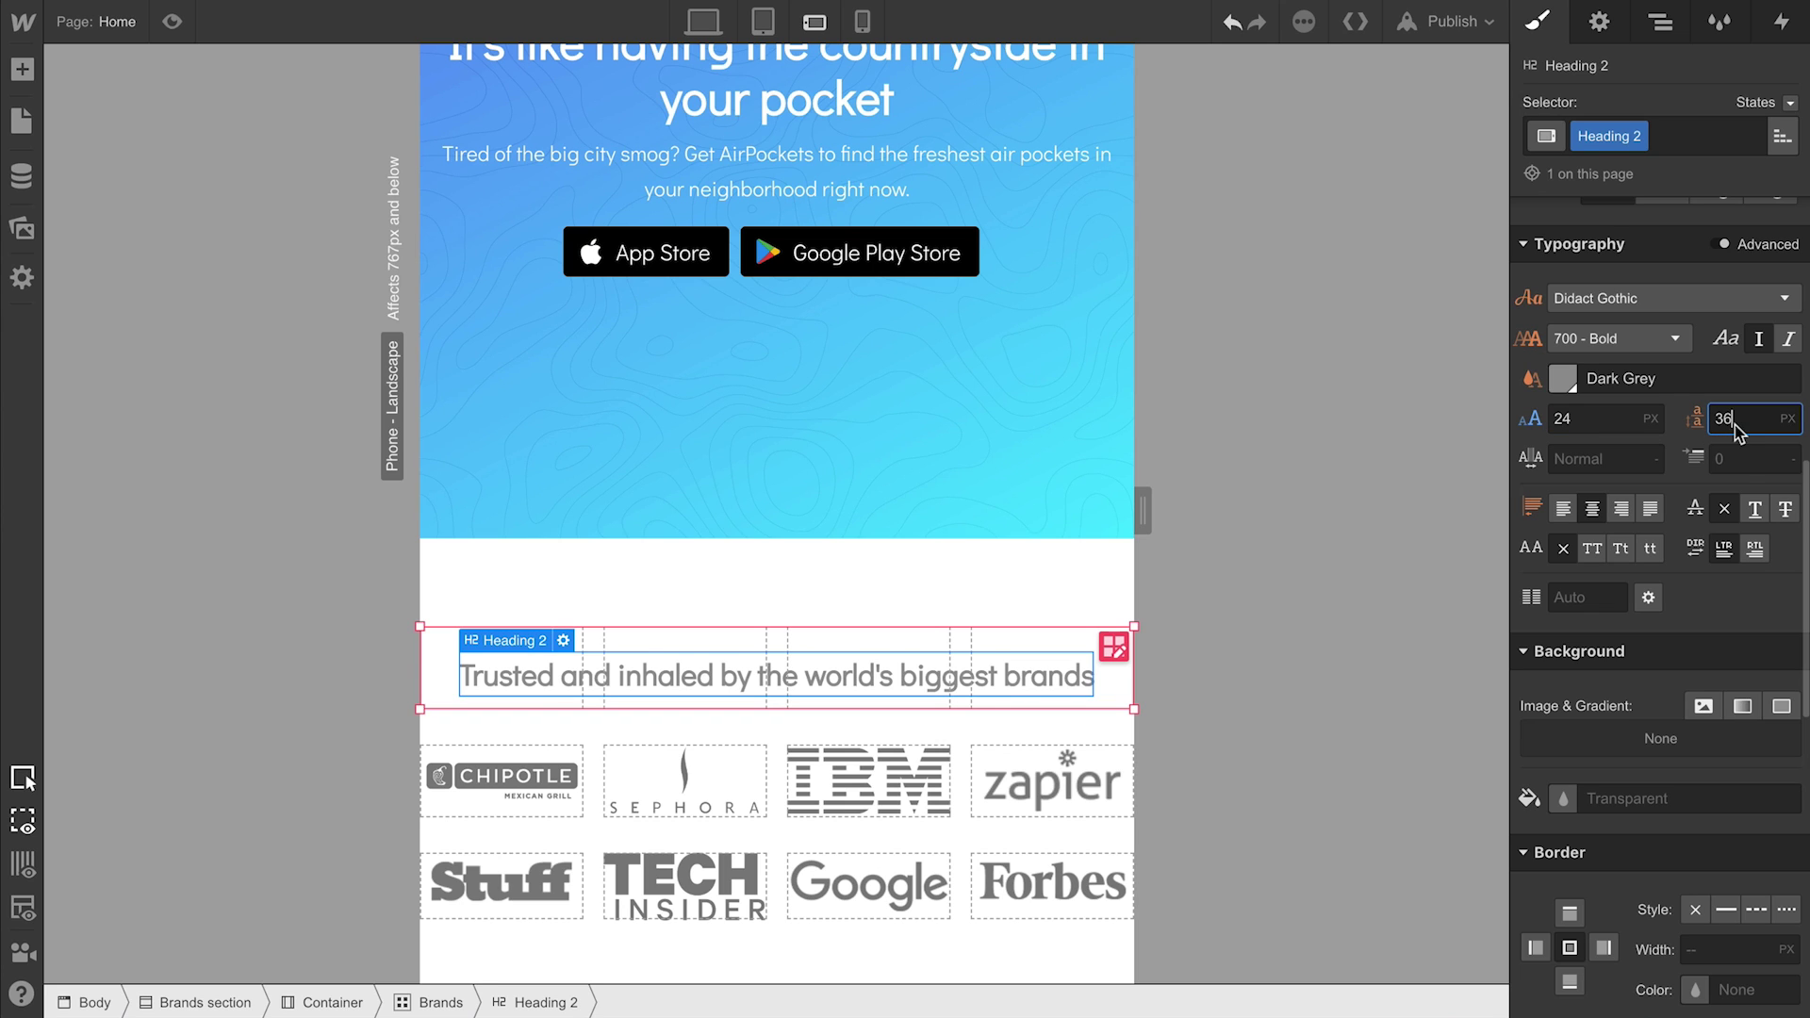
{"action": "key", "text": "Down"}
{"action": "key", "text": "Down"}
{"action": "key", "text": "Down"}
{"action": "key", "text": "Down"}
Reduce the Brands section's top and bottom padding to 33 px at Phone Landscape
{"action": "left_click", "coordinate": [1051, 571]}
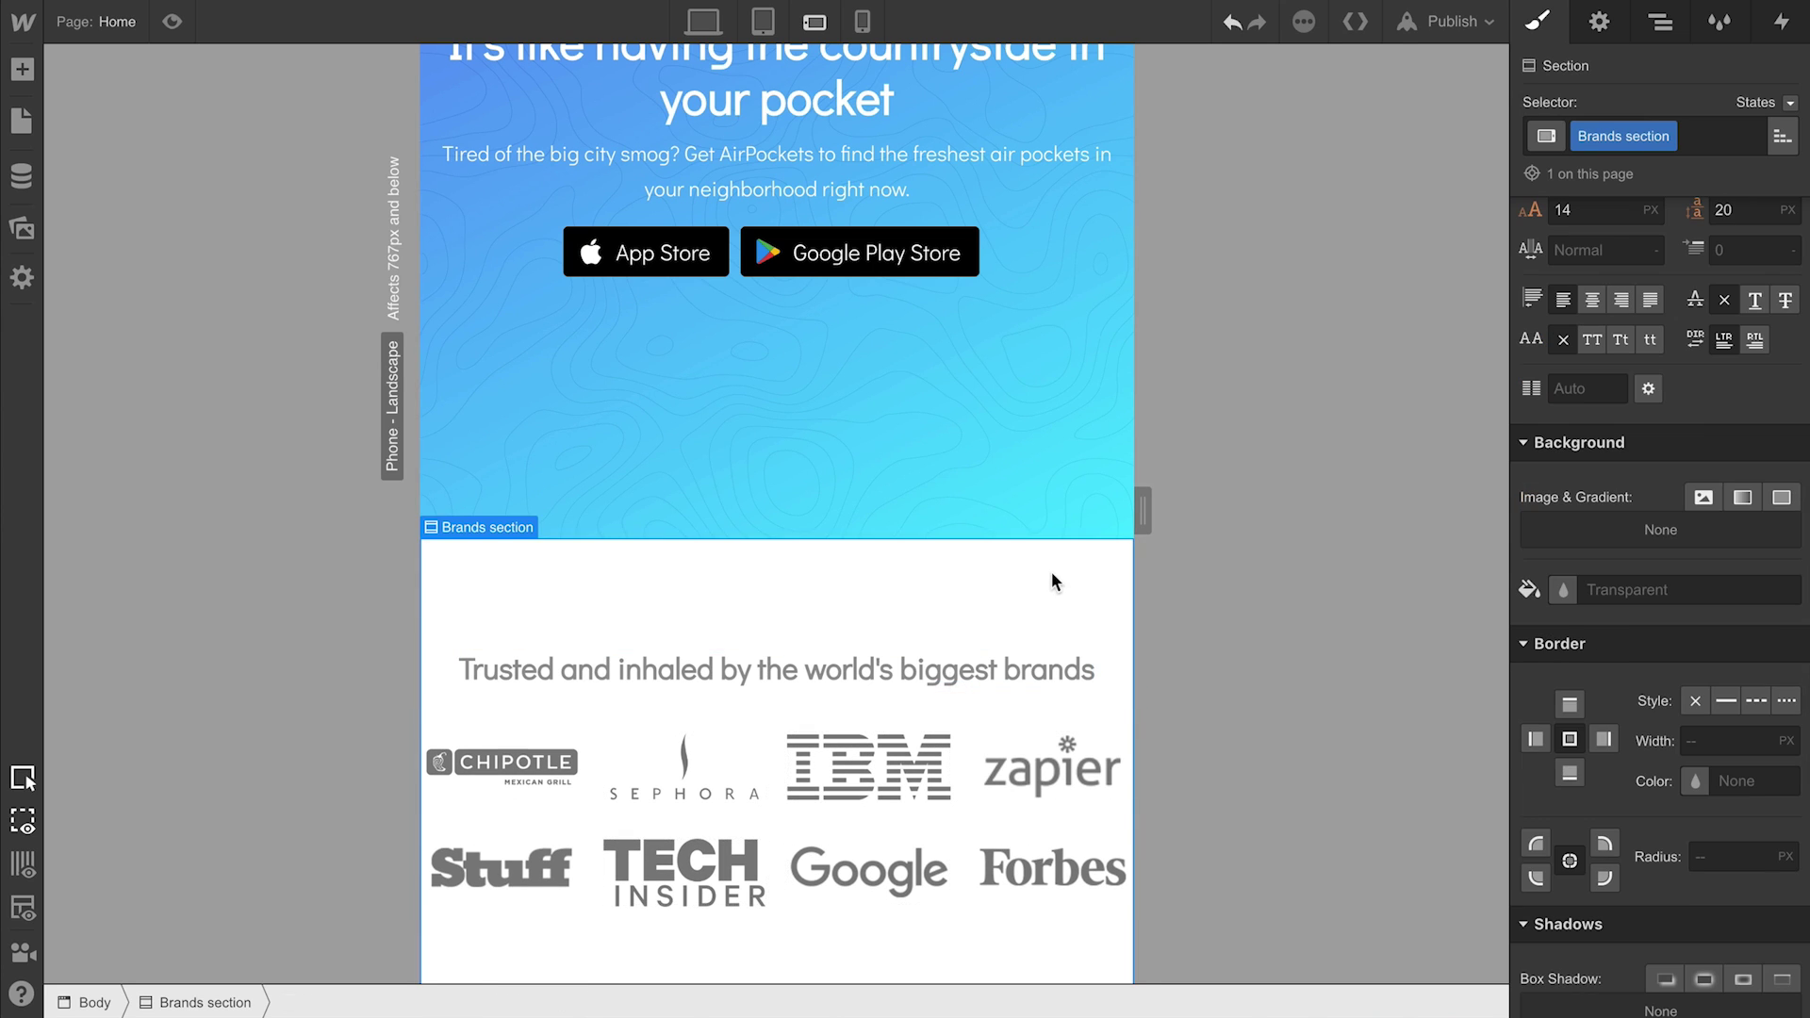
{"action": "scroll", "coordinate": [1635, 404], "scroll_direction": "up", "scroll_amount": 5}
{"action": "scroll", "coordinate": [1636, 403], "scroll_direction": "up", "scroll_amount": 3}
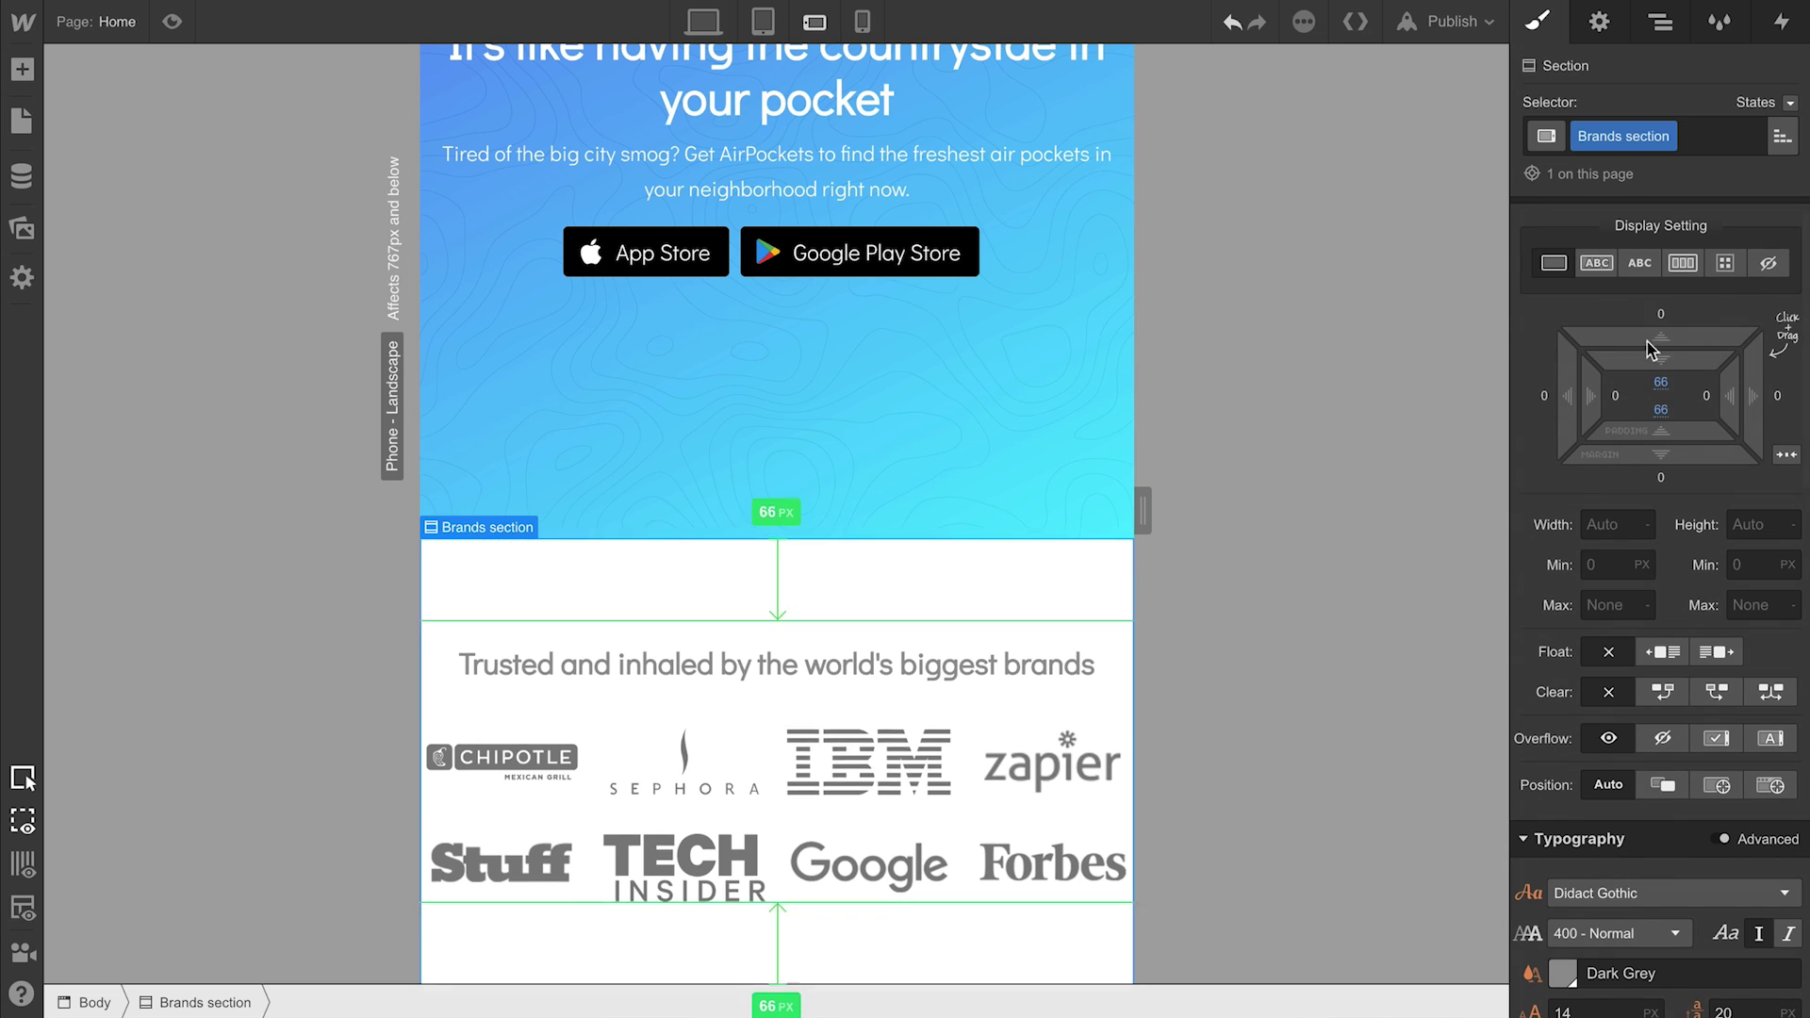
{"action": "left_click_drag", "start_coordinate": [1662, 313], "coordinate": [1664, 231]}
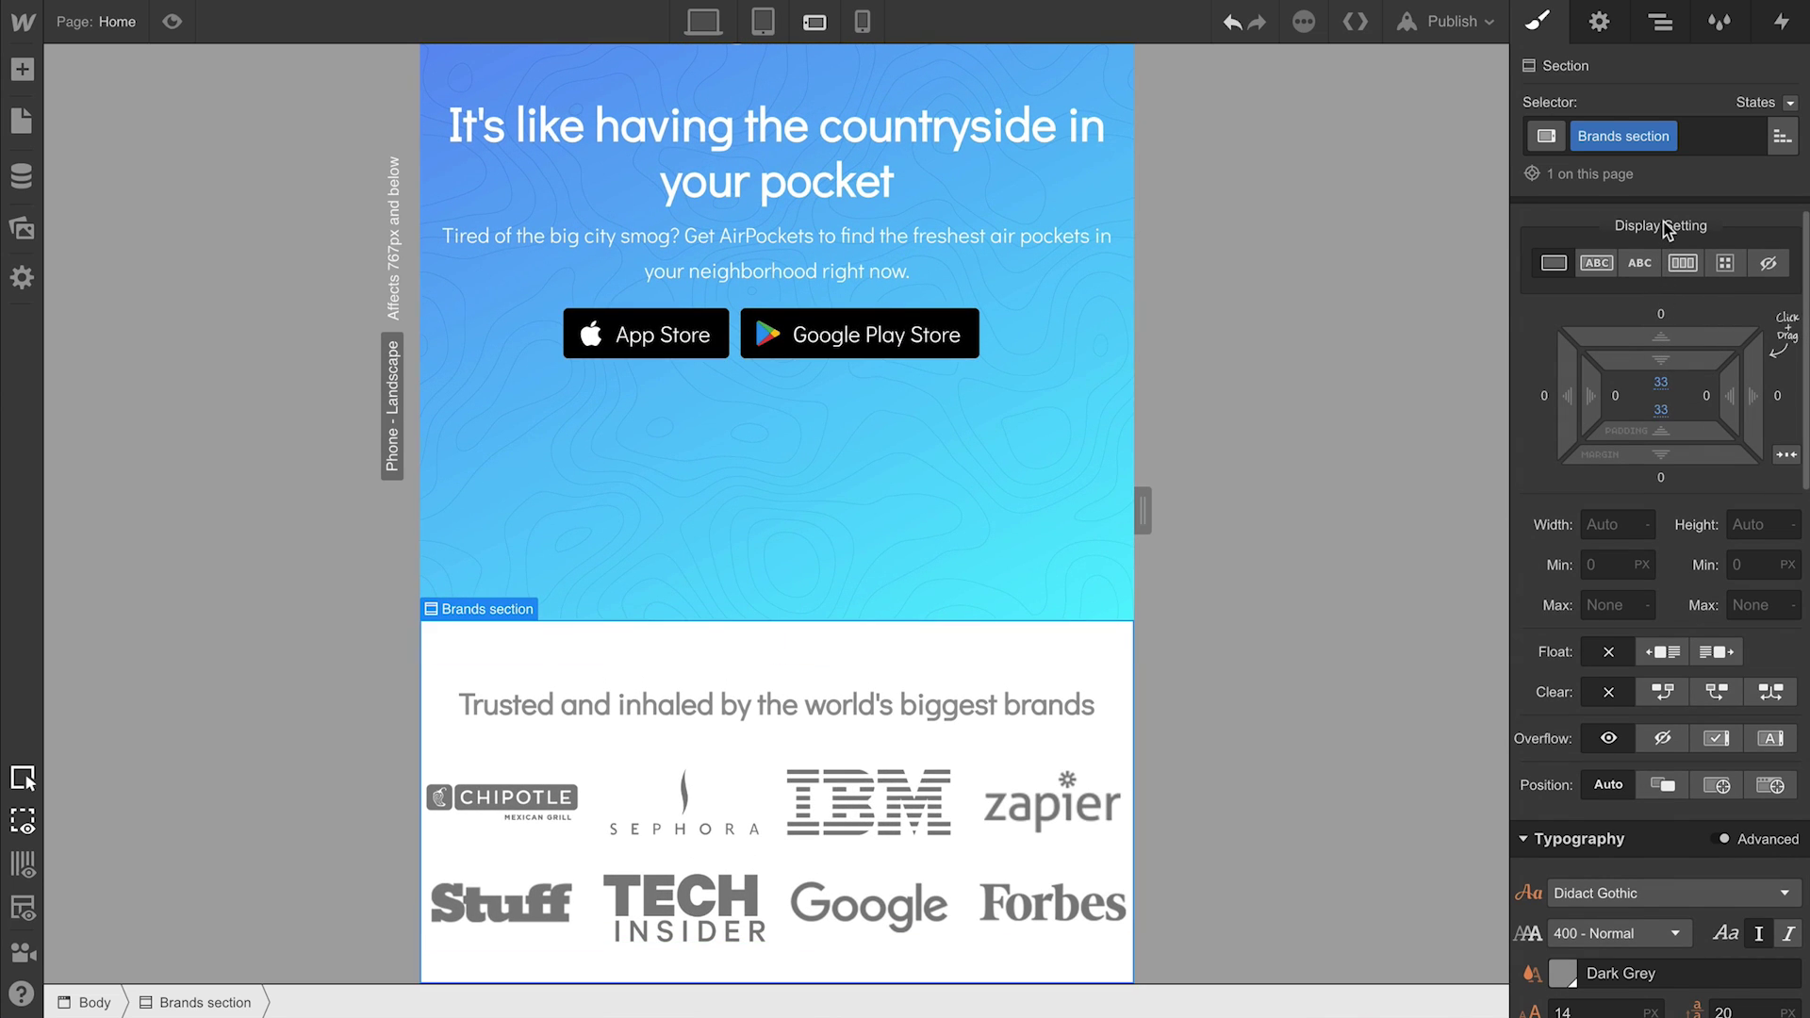
Apply the existing Container class to the wrapper around the logo grid
{"action": "left_click", "coordinate": [990, 708]}
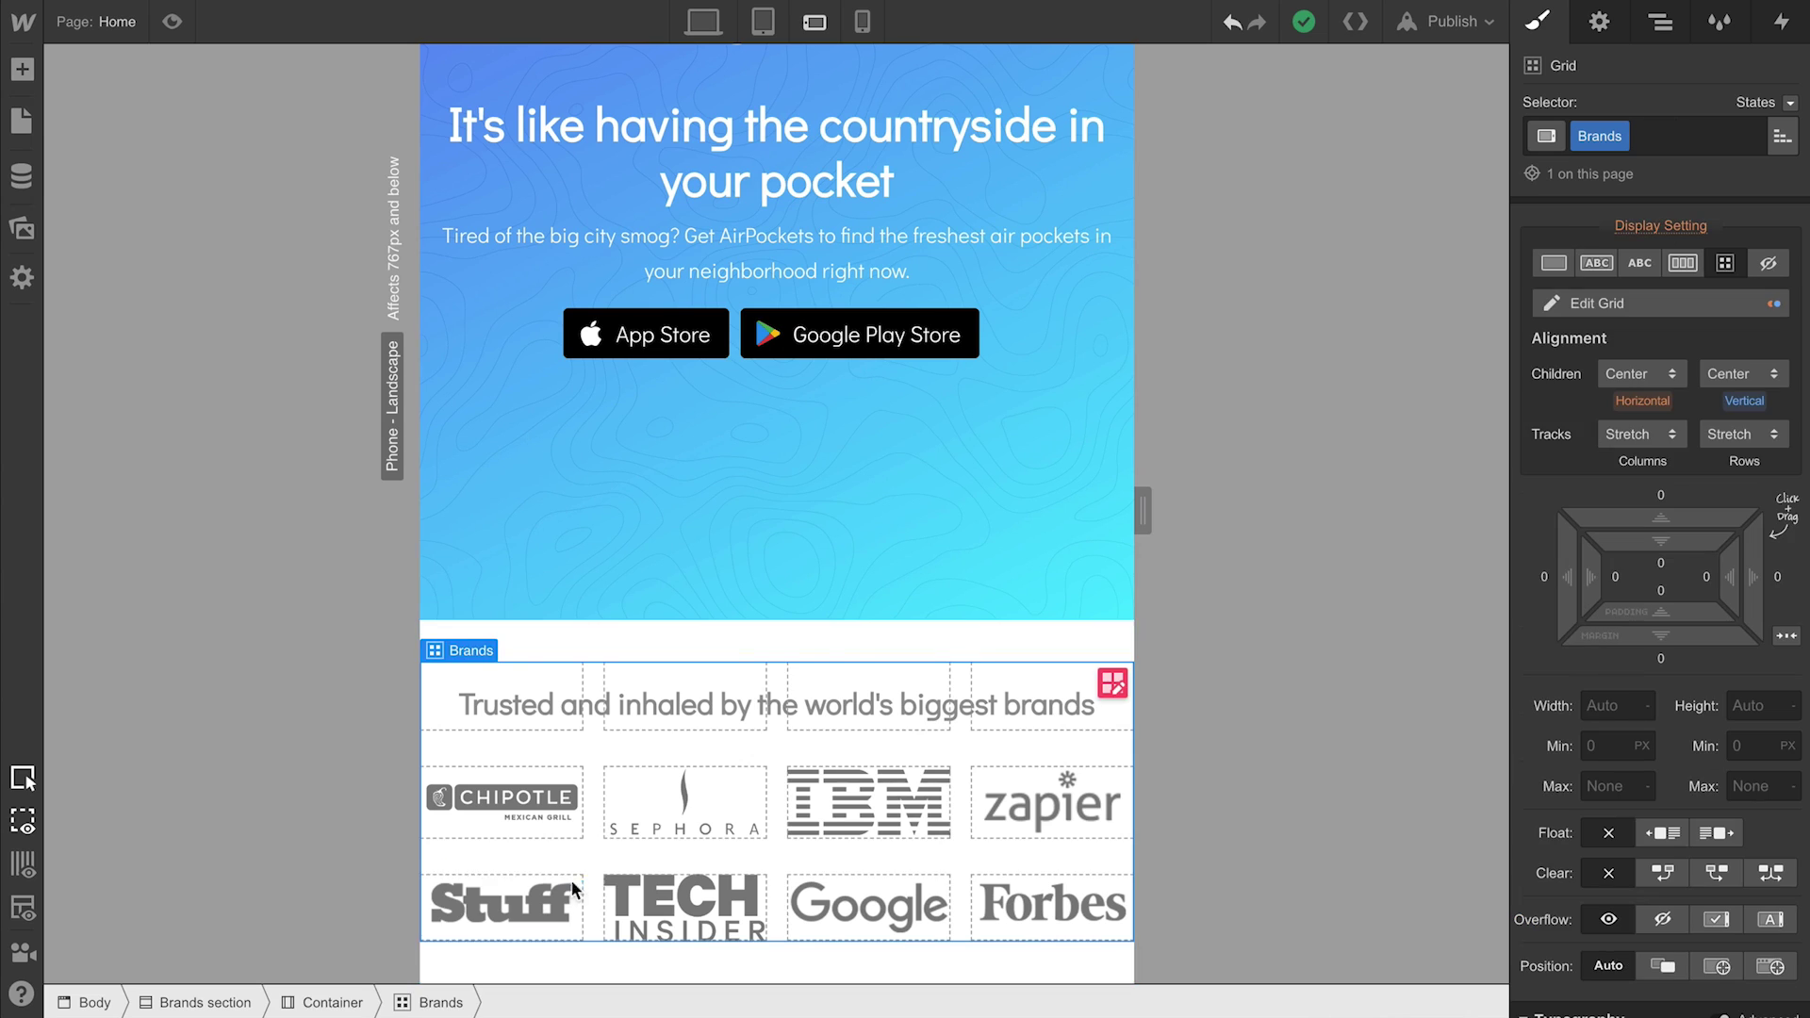
{"action": "left_click", "coordinate": [355, 998]}
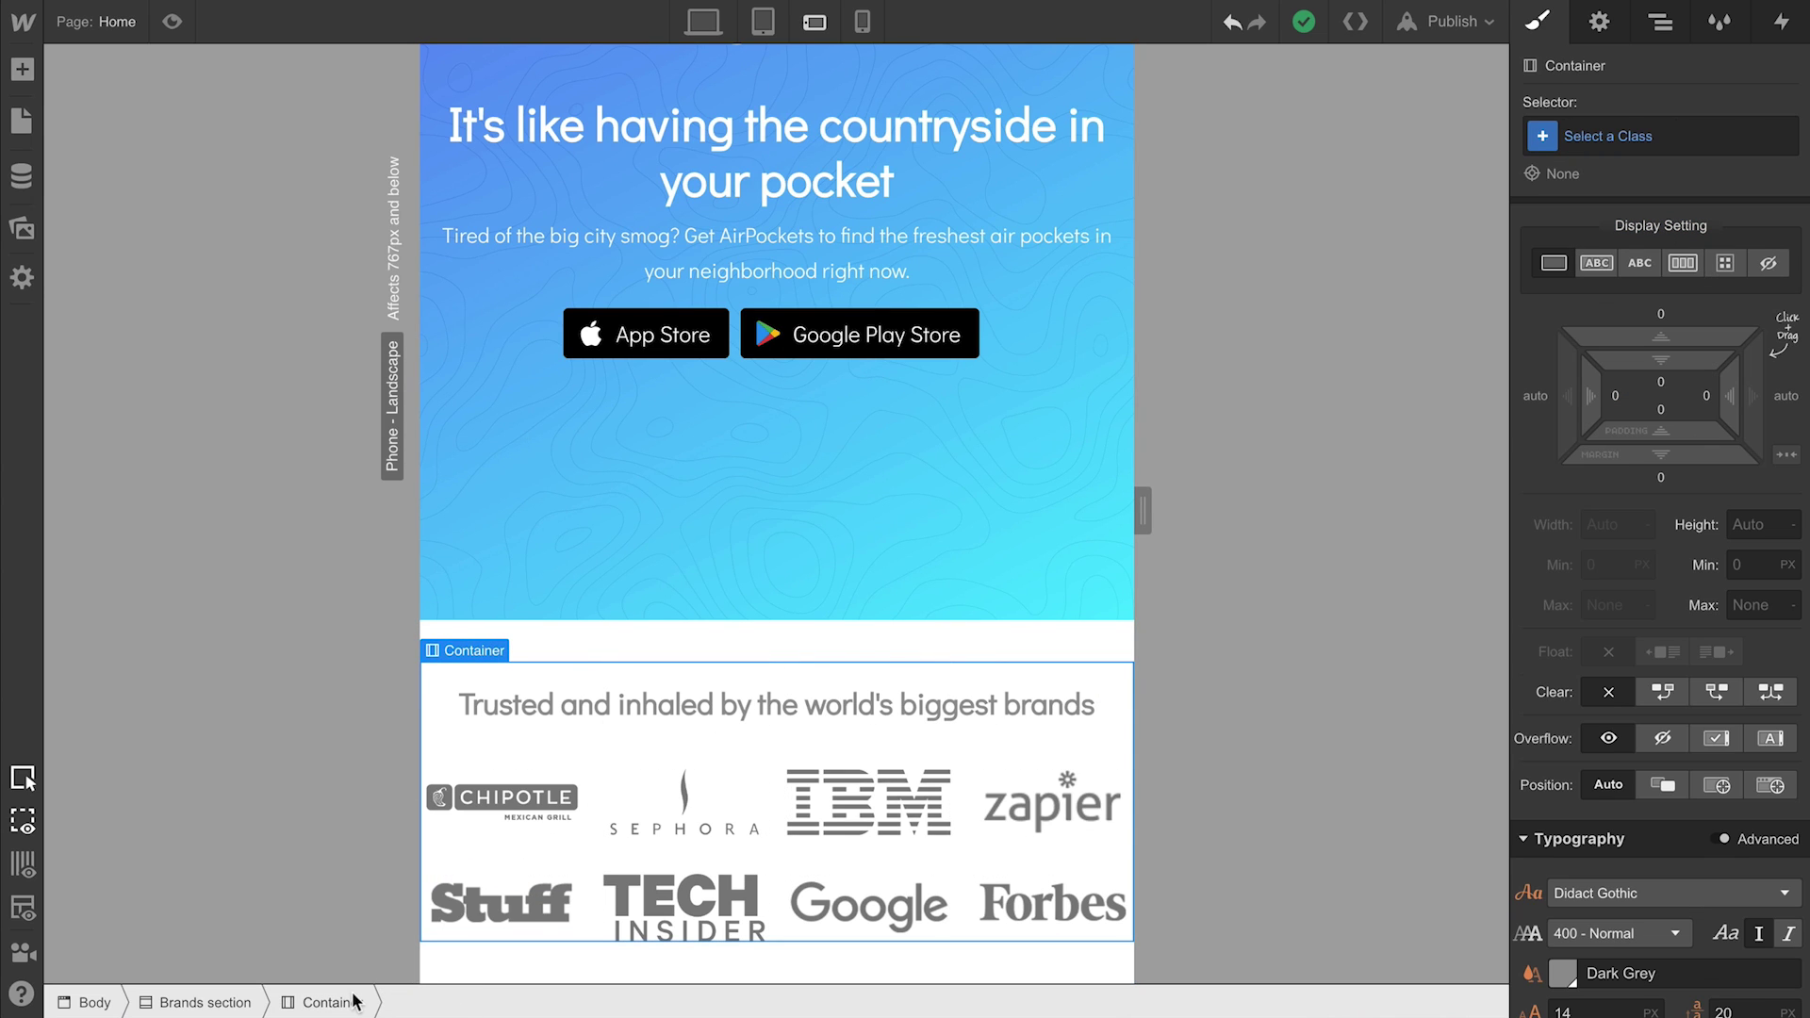
{"action": "left_click", "coordinate": [1583, 140]}
{"action": "type", "text": "cont"}
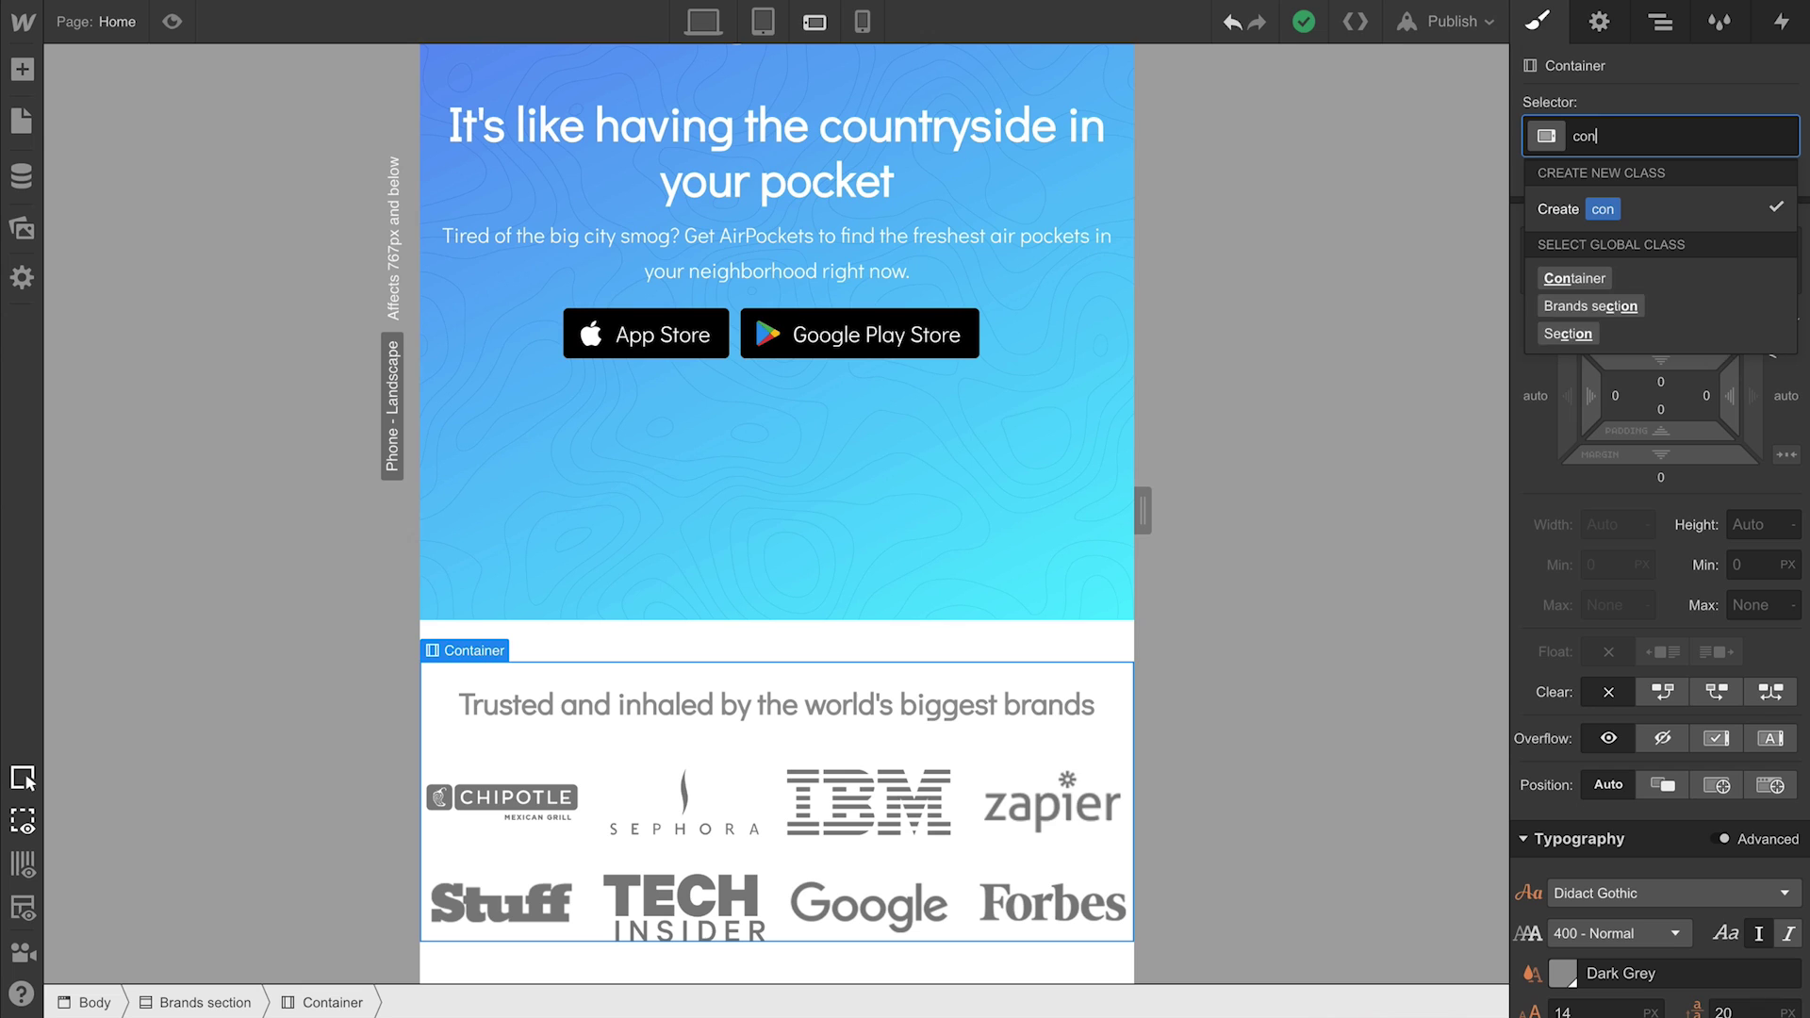
{"action": "type", "text": "a"}
{"action": "key", "text": "Return"}
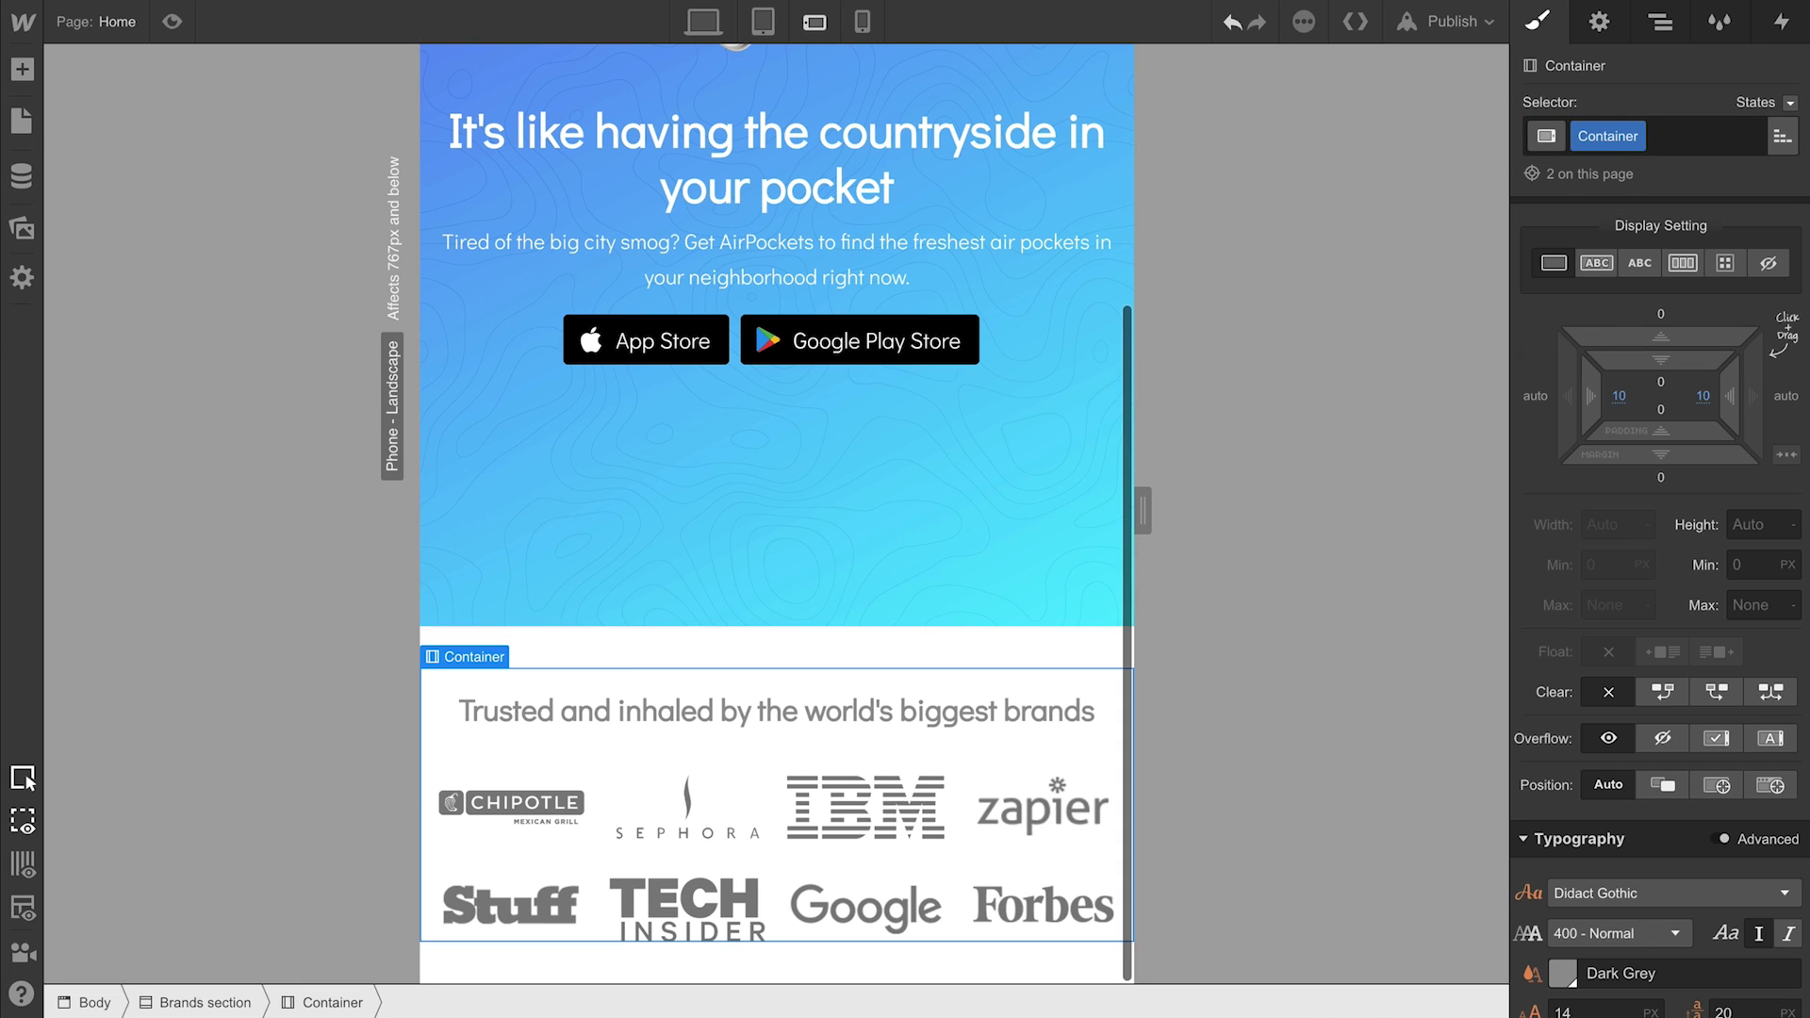
Check the Brands container at phone portrait and landscape widths
{"action": "left_click", "coordinate": [865, 20]}
{"action": "left_click", "coordinate": [815, 24]}
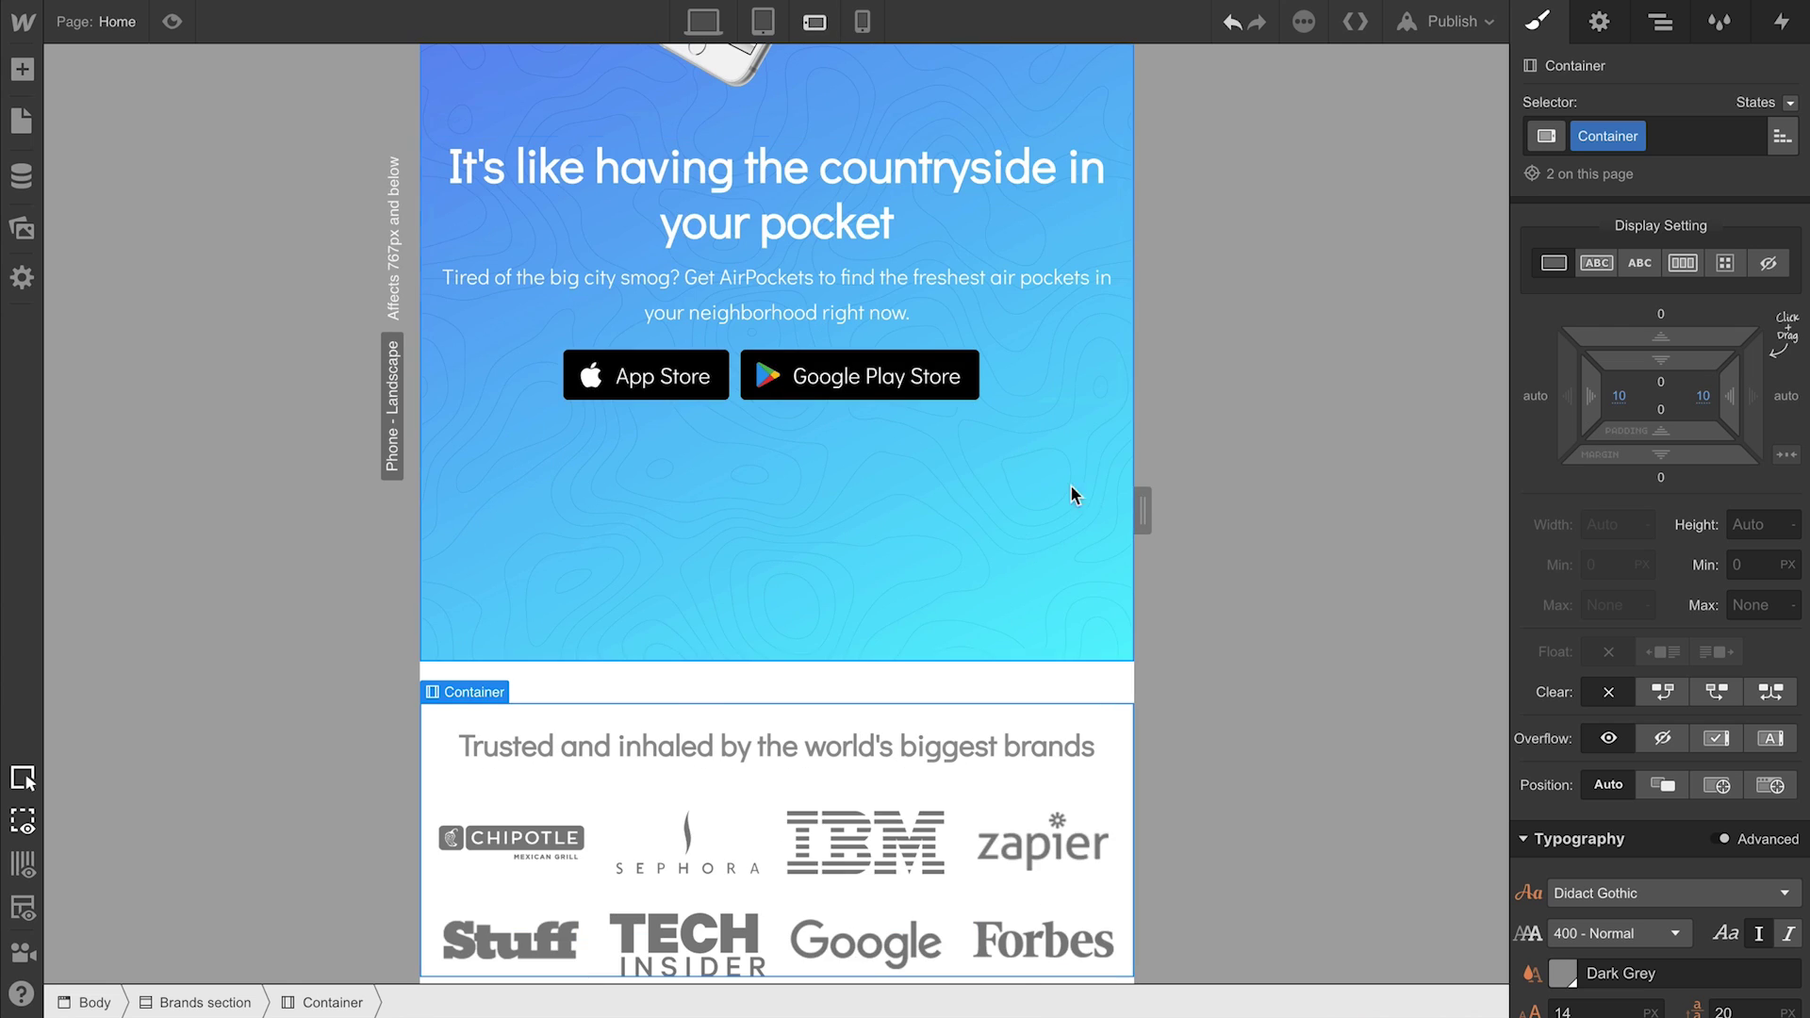
{"action": "left_click_drag", "start_coordinate": [1144, 504], "coordinate": [1045, 511]}
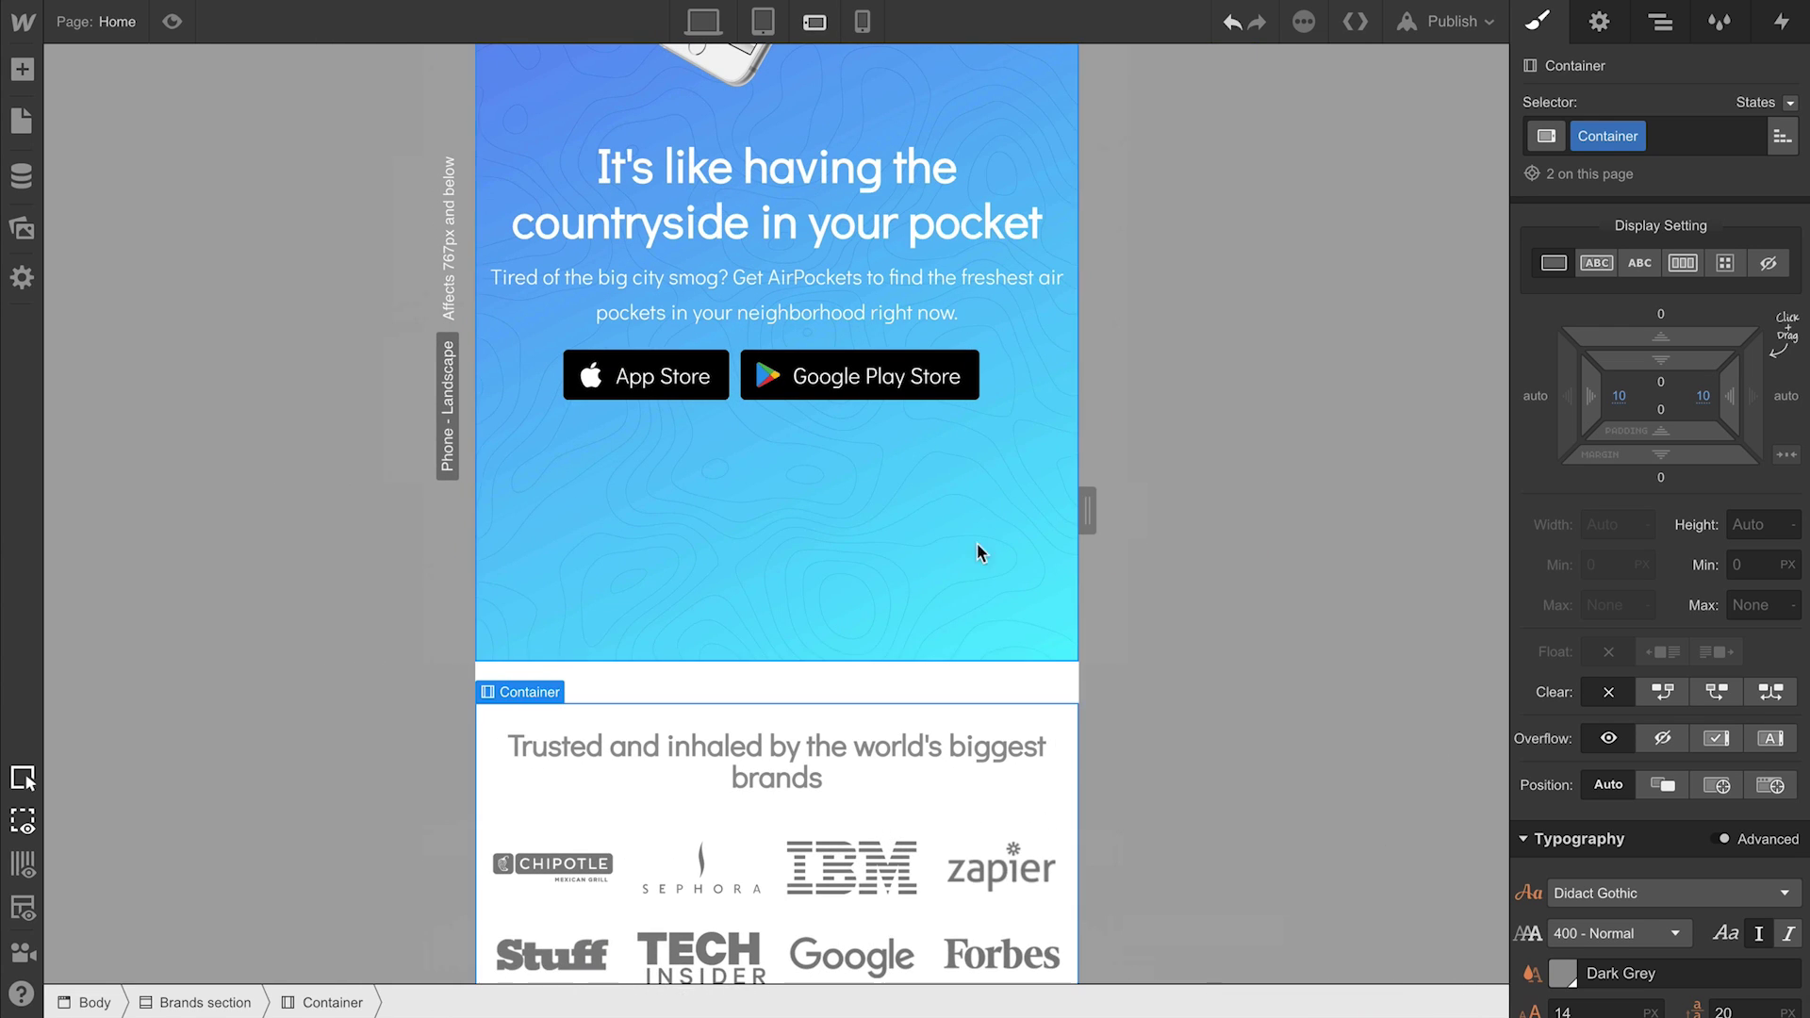
{"action": "scroll", "coordinate": [954, 545], "scroll_direction": "down", "scroll_amount": 1}
{"action": "left_click", "coordinate": [863, 22]}
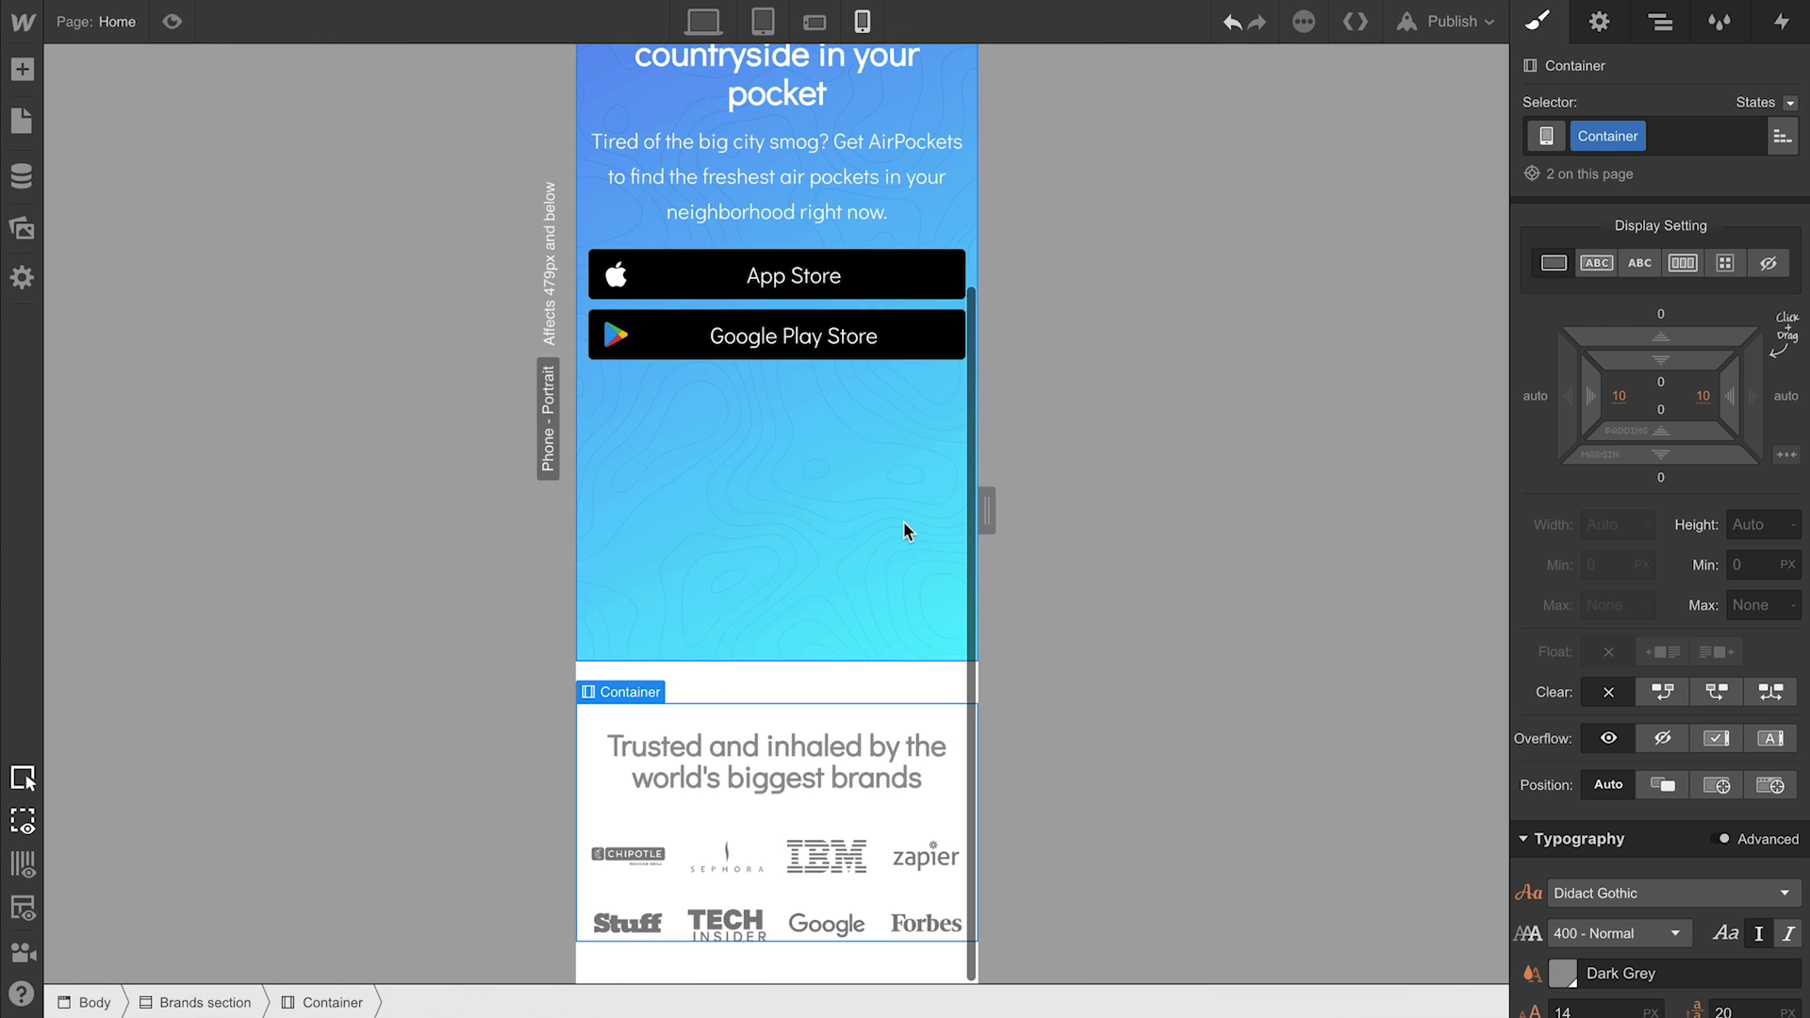
{"action": "mouse_move", "coordinate": [986, 509]}
{"action": "left_mouse_down"}
{"action": "mouse_move", "coordinate": [976, 538]}
{"action": "mouse_move", "coordinate": [828, 553]}
{"action": "mouse_move", "coordinate": [928, 591]}
{"action": "left_mouse_up"}
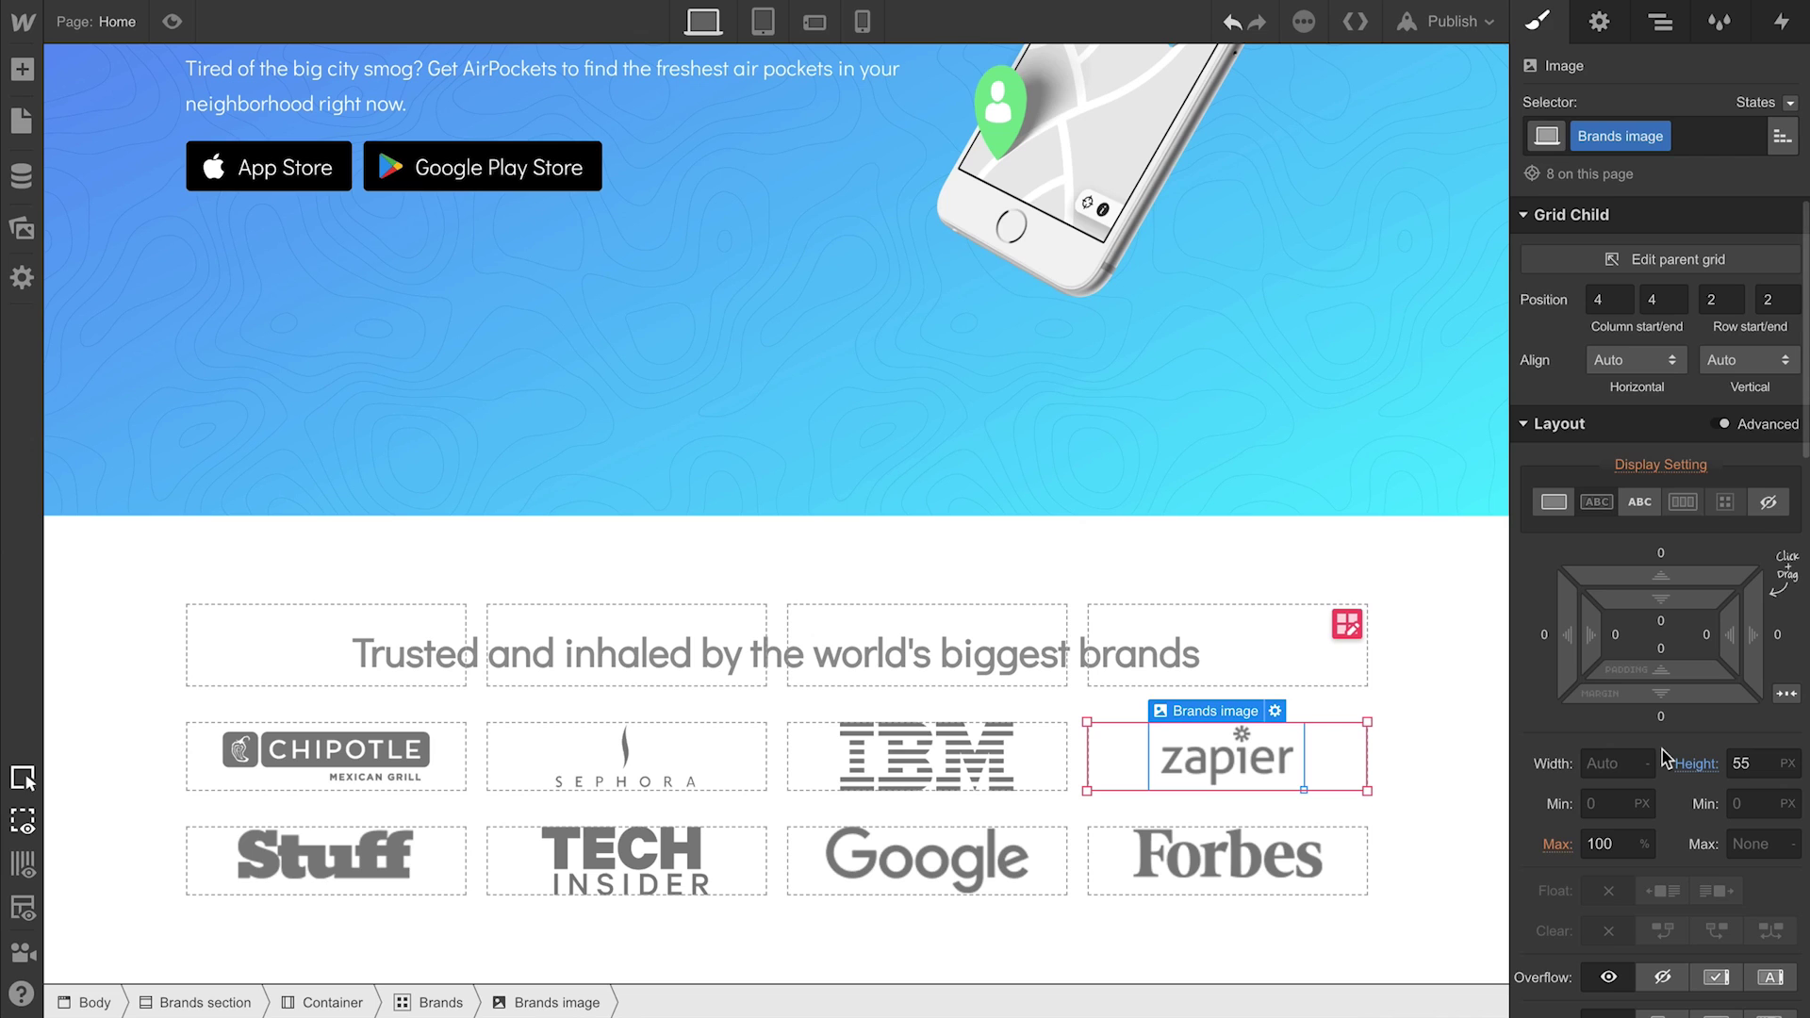
Give the brand logo images a bottom margin of about 19 px on desktop
{"action": "left_click_drag", "start_coordinate": [1669, 694], "coordinate": [1676, 764]}
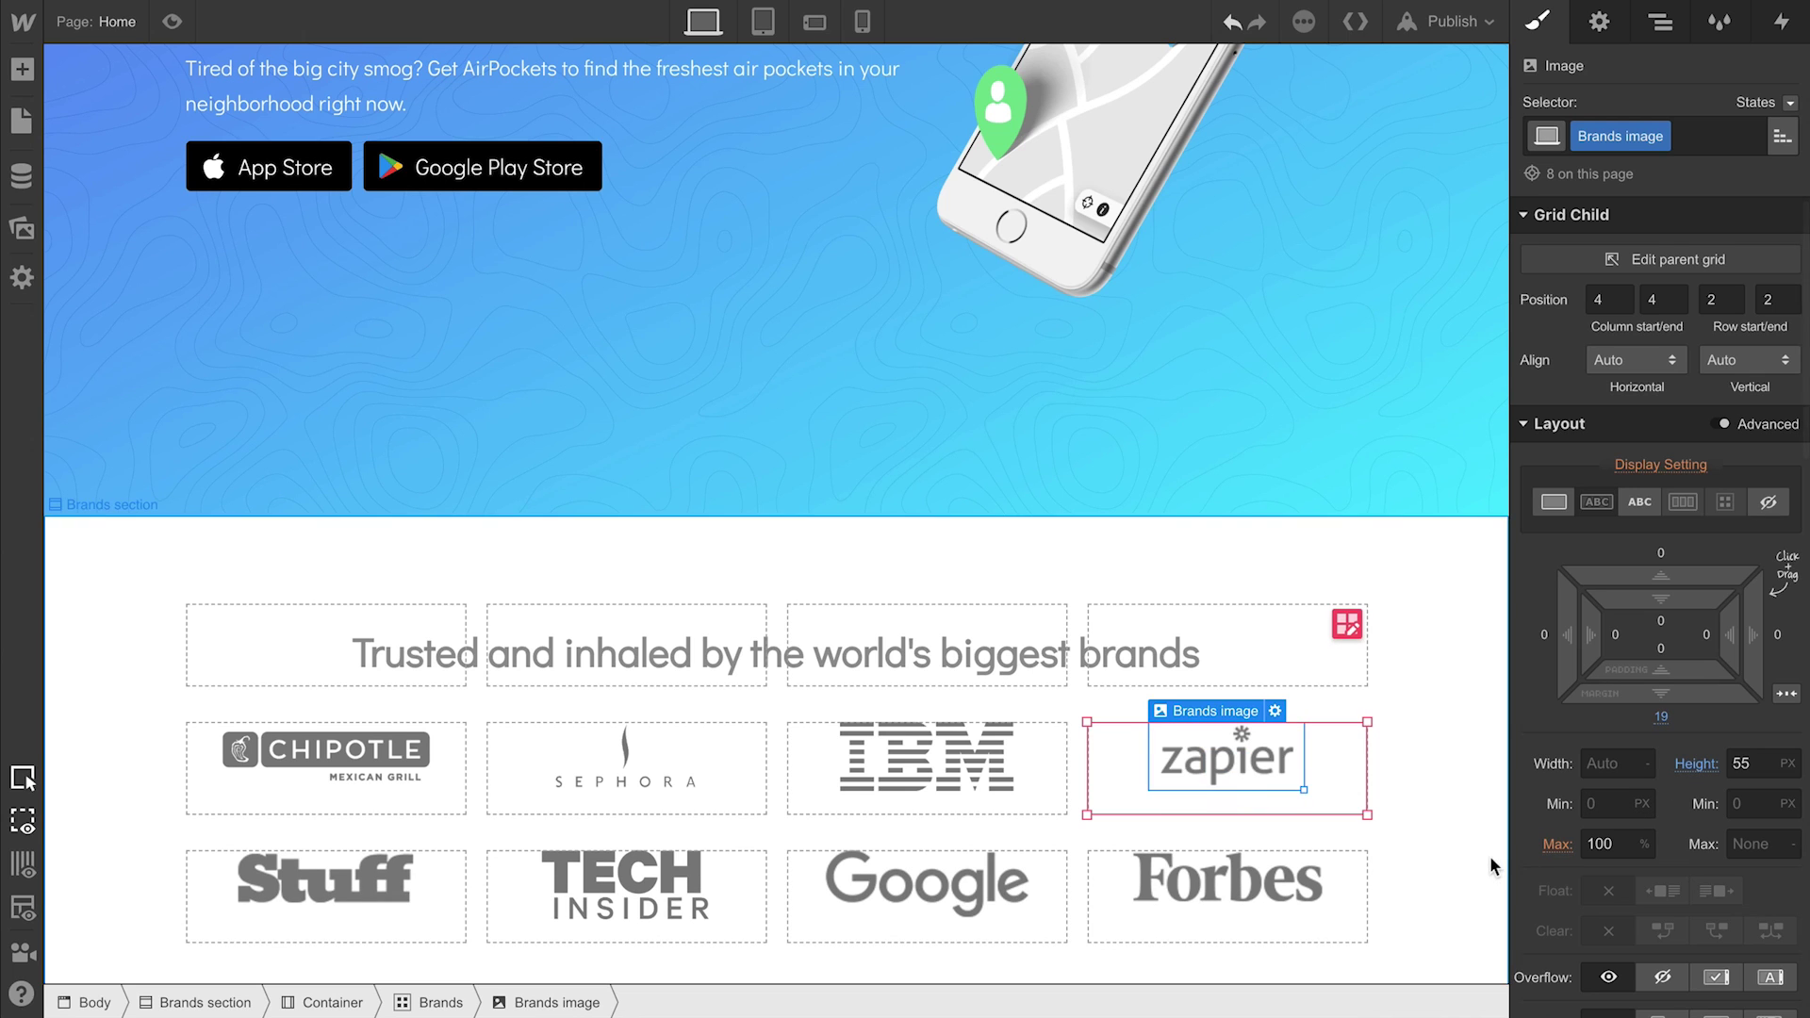
{"action": "scroll", "coordinate": [1491, 859], "scroll_direction": "down", "scroll_amount": 1}
{"action": "key", "text": "Escape"}
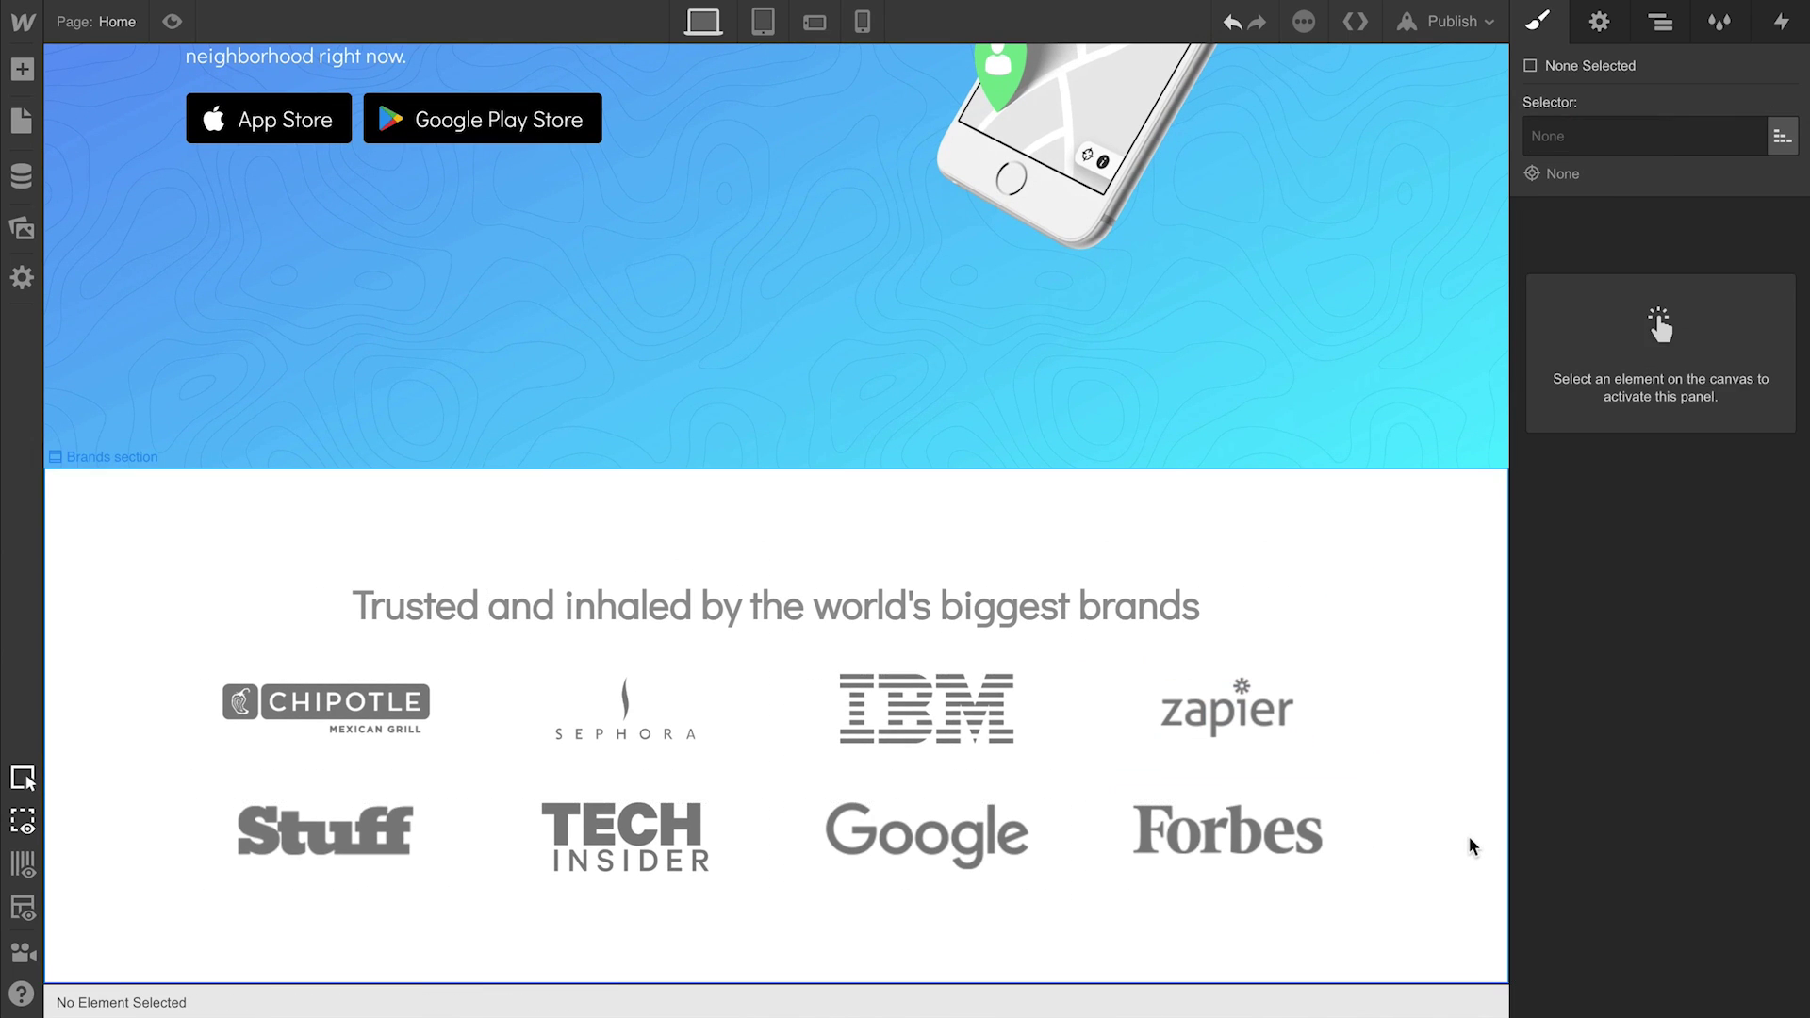
Add bottom margin to the brands heading and rename its class to 'Smaller heading'
{"action": "left_click", "coordinate": [1175, 616]}
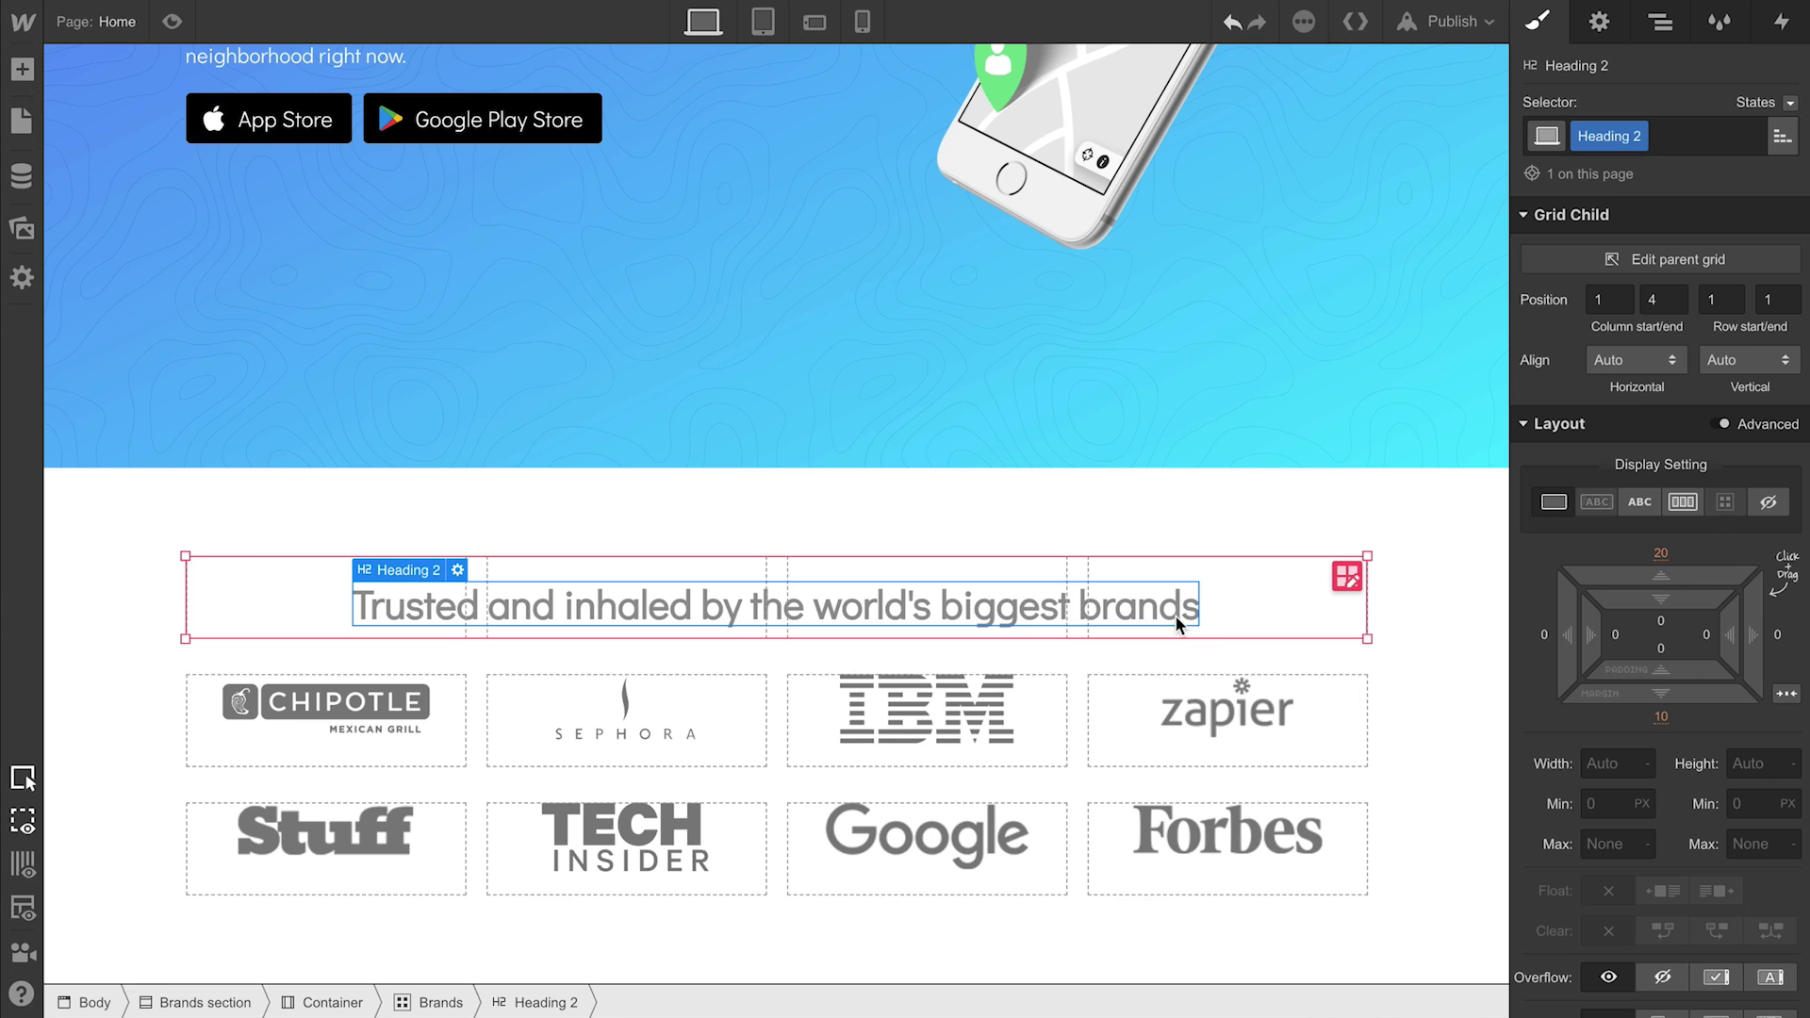
{"action": "mouse_move", "coordinate": [1683, 693]}
{"action": "left_mouse_down"}
{"action": "mouse_move", "coordinate": [1681, 795]}
{"action": "mouse_move", "coordinate": [1685, 764]}
{"action": "left_mouse_up"}
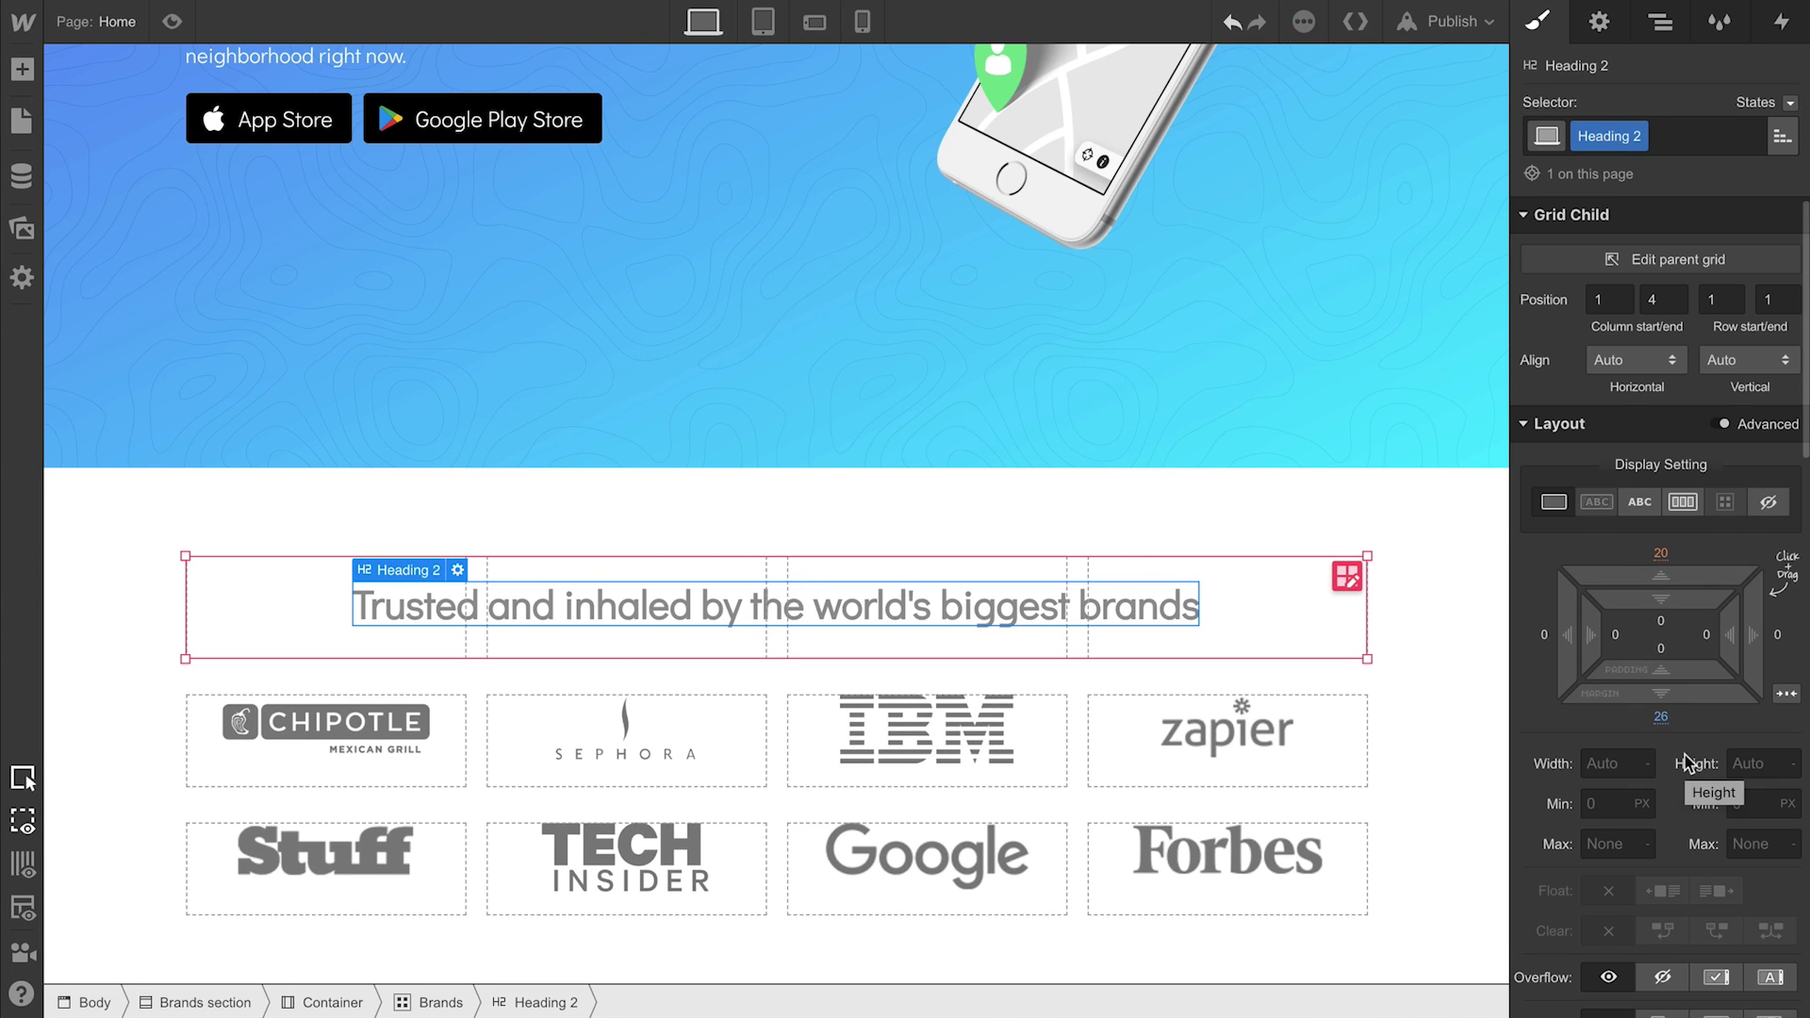
{"action": "double_click", "coordinate": [1616, 142]}
{"action": "type", "text": "Smaller h"}
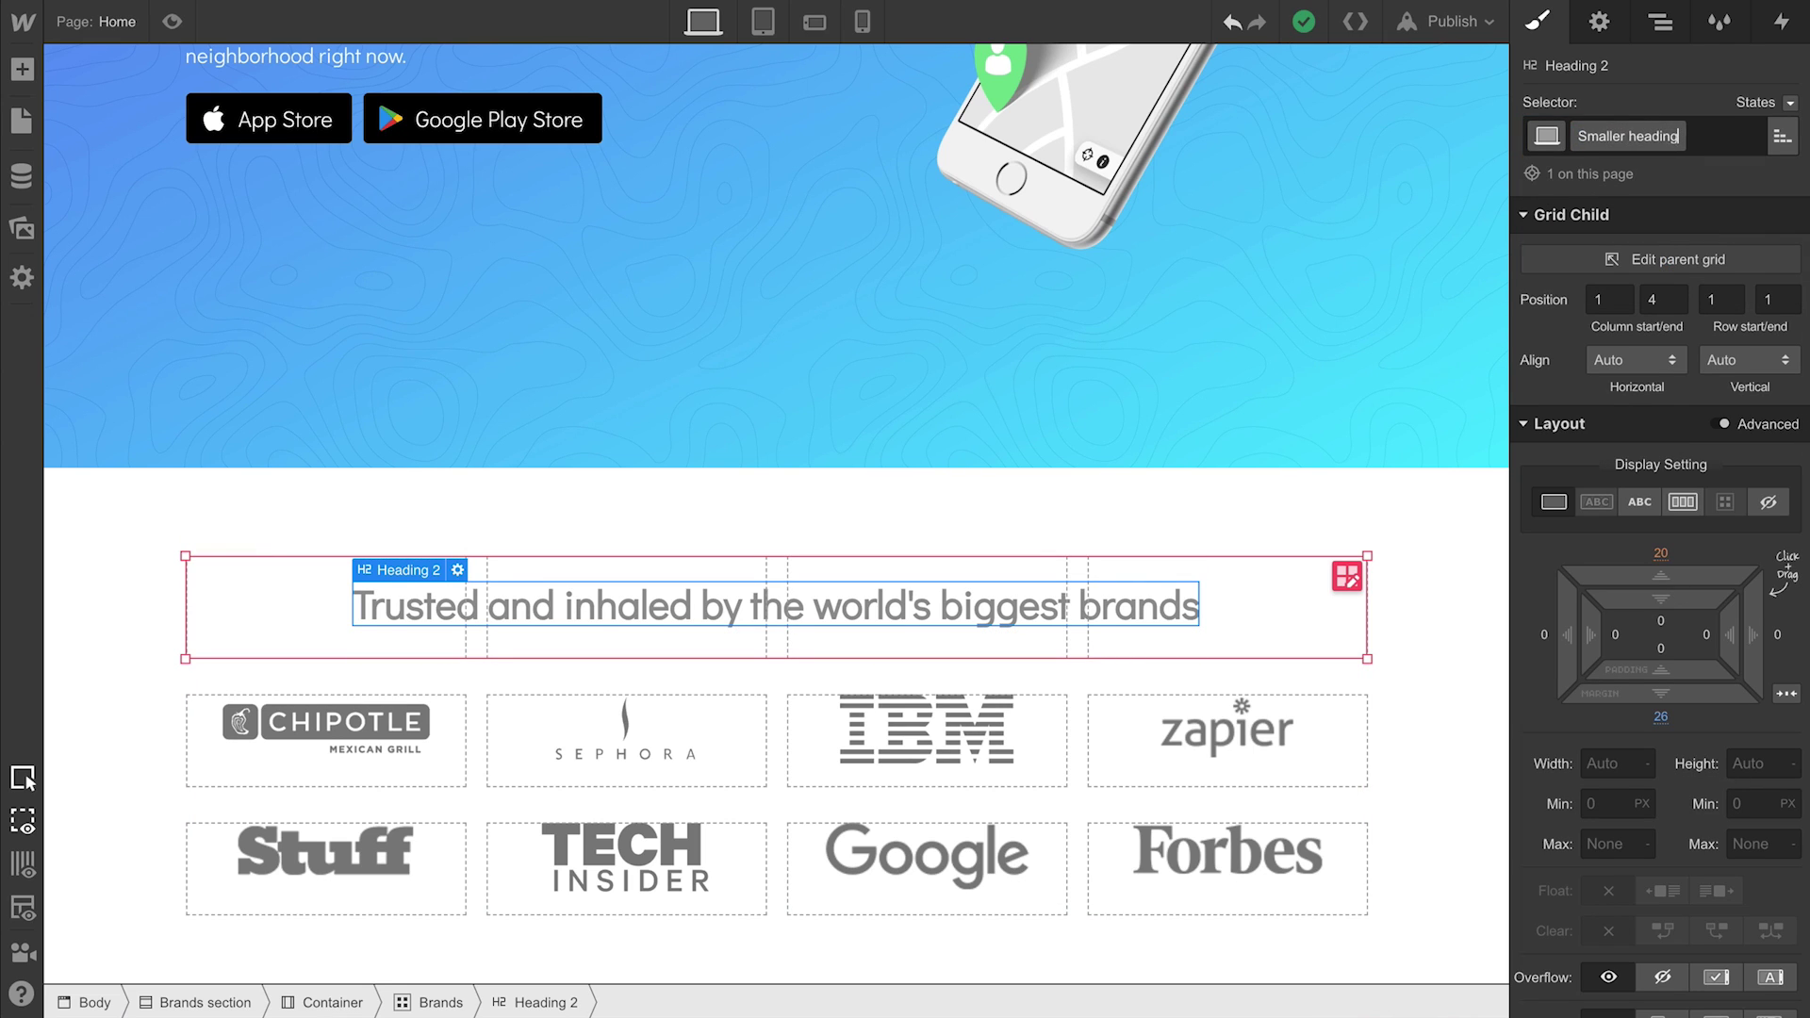
{"action": "key", "text": "Return"}
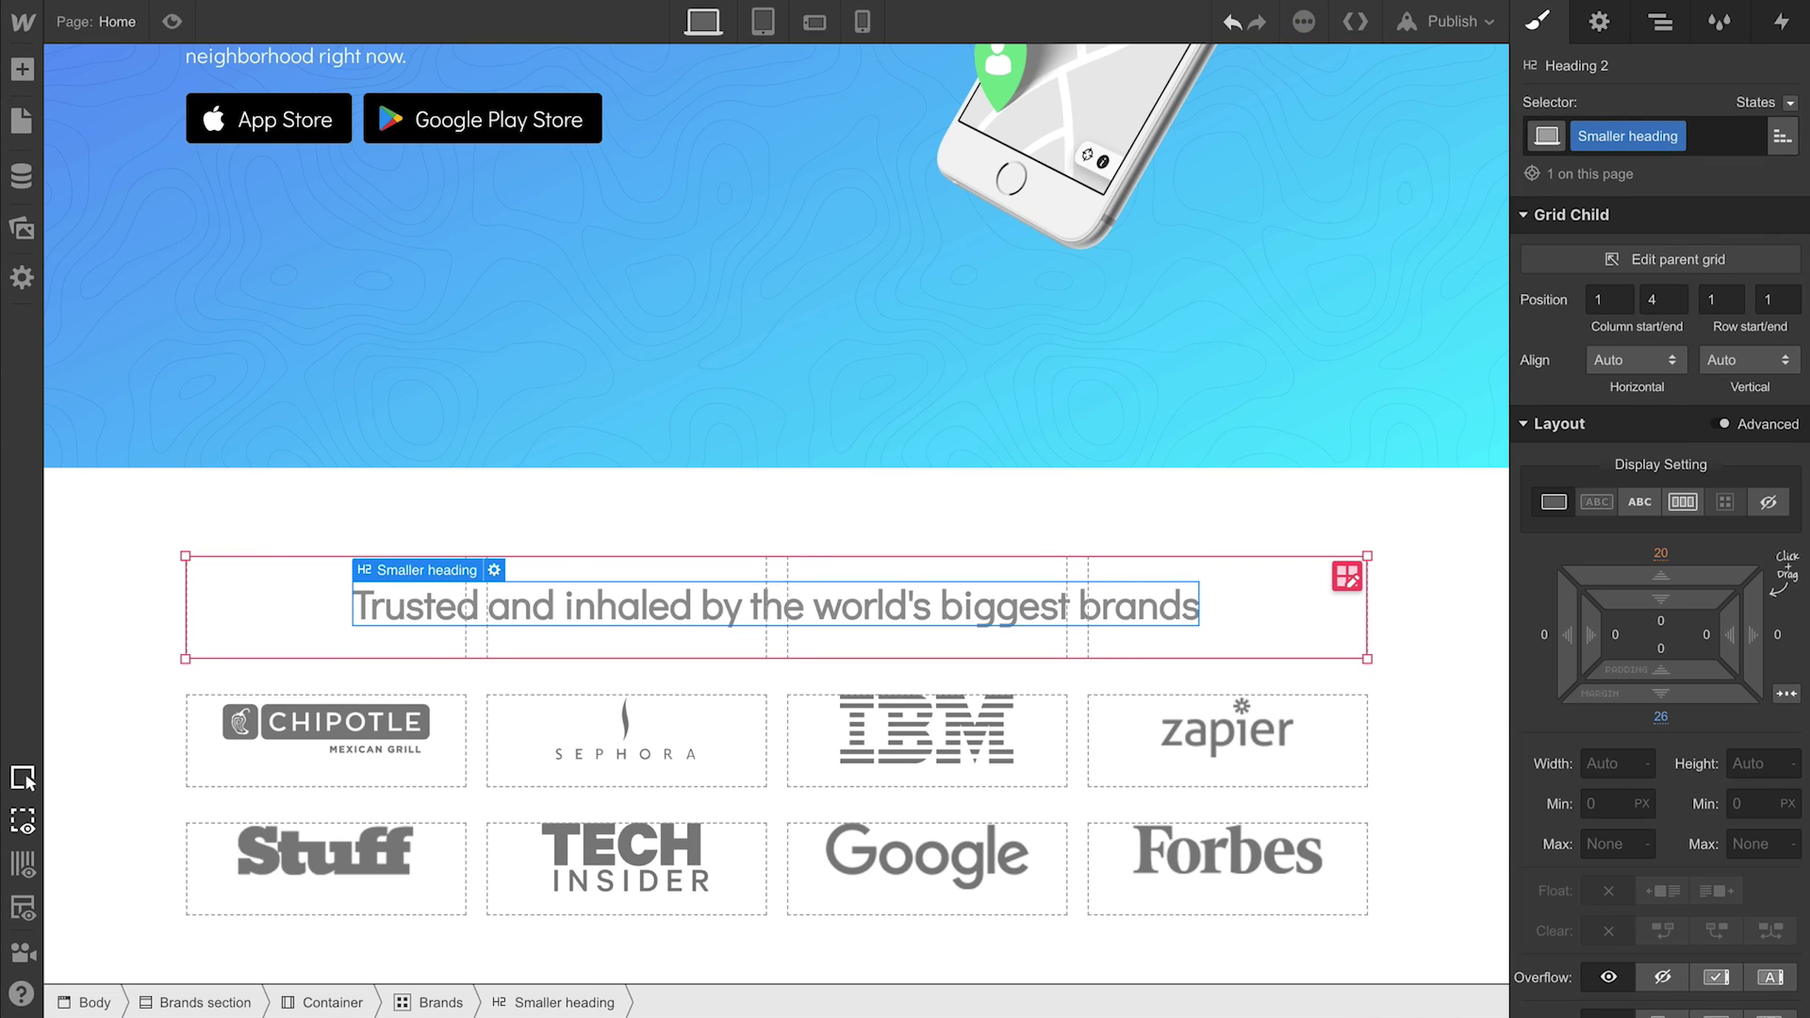
{"action": "scroll", "coordinate": [1636, 505], "scroll_direction": "down", "scroll_amount": 6}
{"action": "scroll", "coordinate": [1636, 504], "scroll_direction": "down", "scroll_amount": 2}
{"action": "scroll", "coordinate": [1637, 505], "scroll_direction": "up", "scroll_amount": 4}
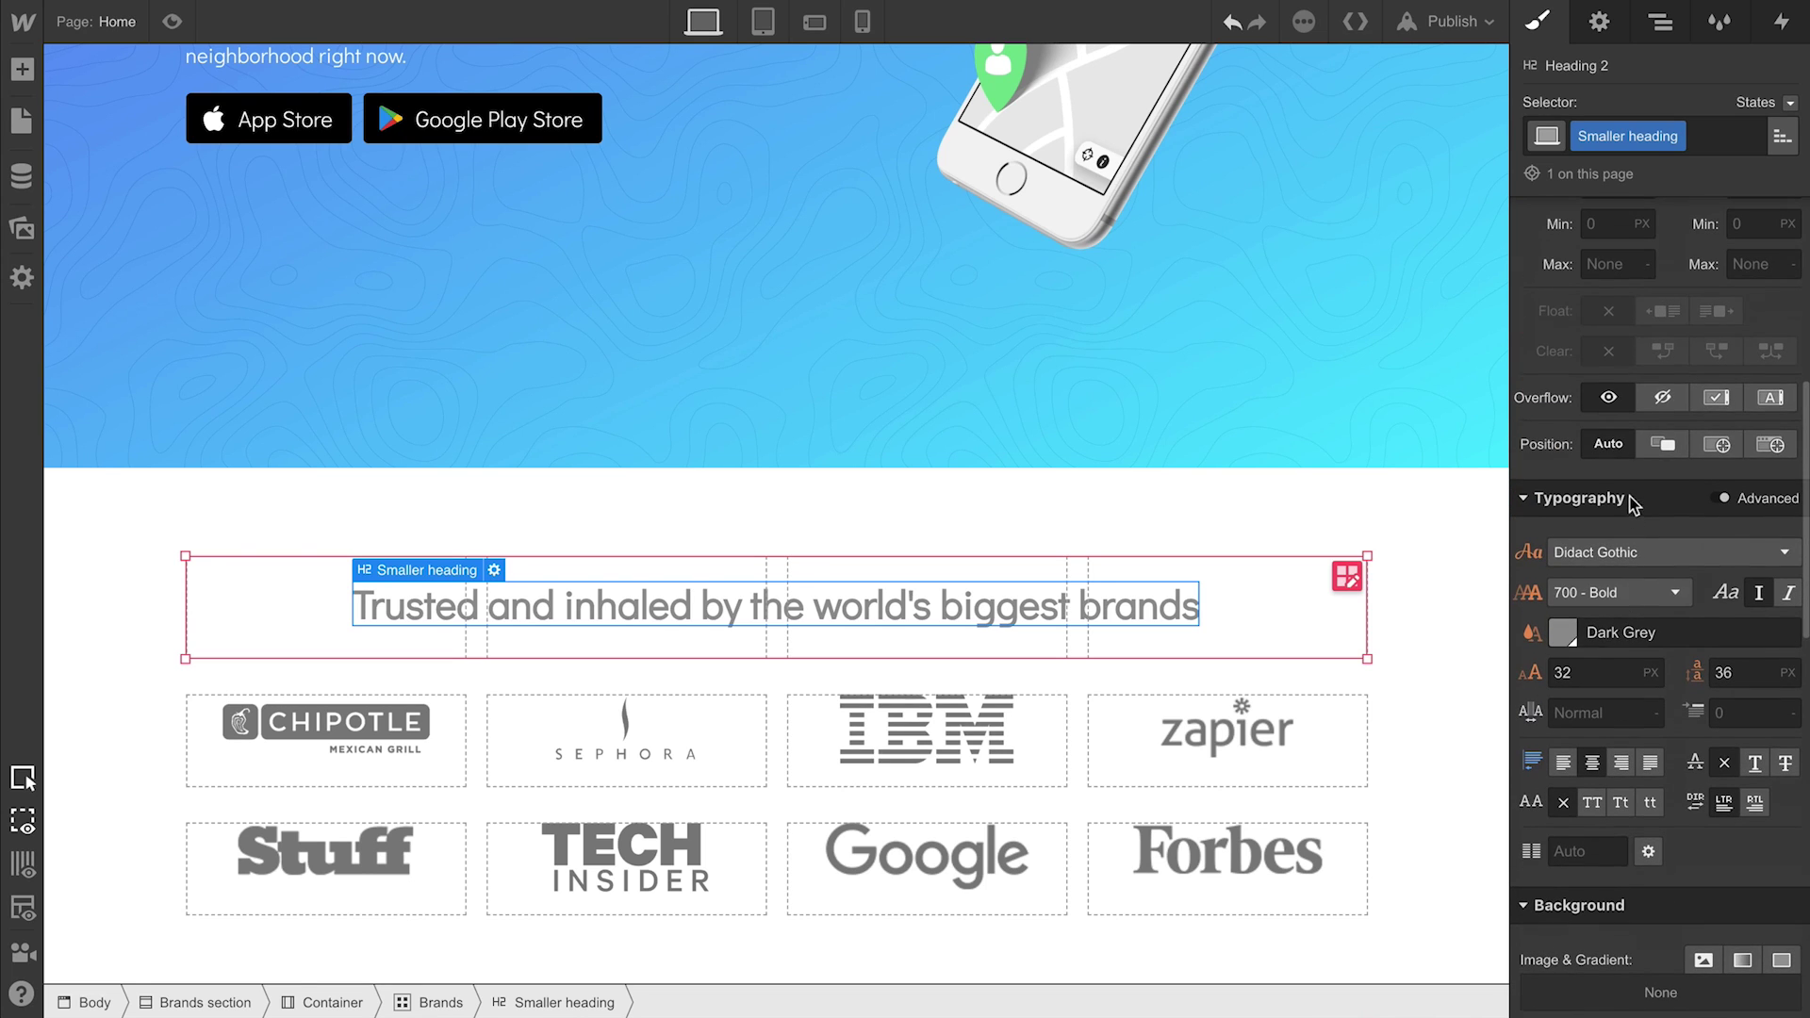
Set the Smaller heading weight to 400 - Normal and its size to 28 px
{"action": "left_click", "coordinate": [1613, 595]}
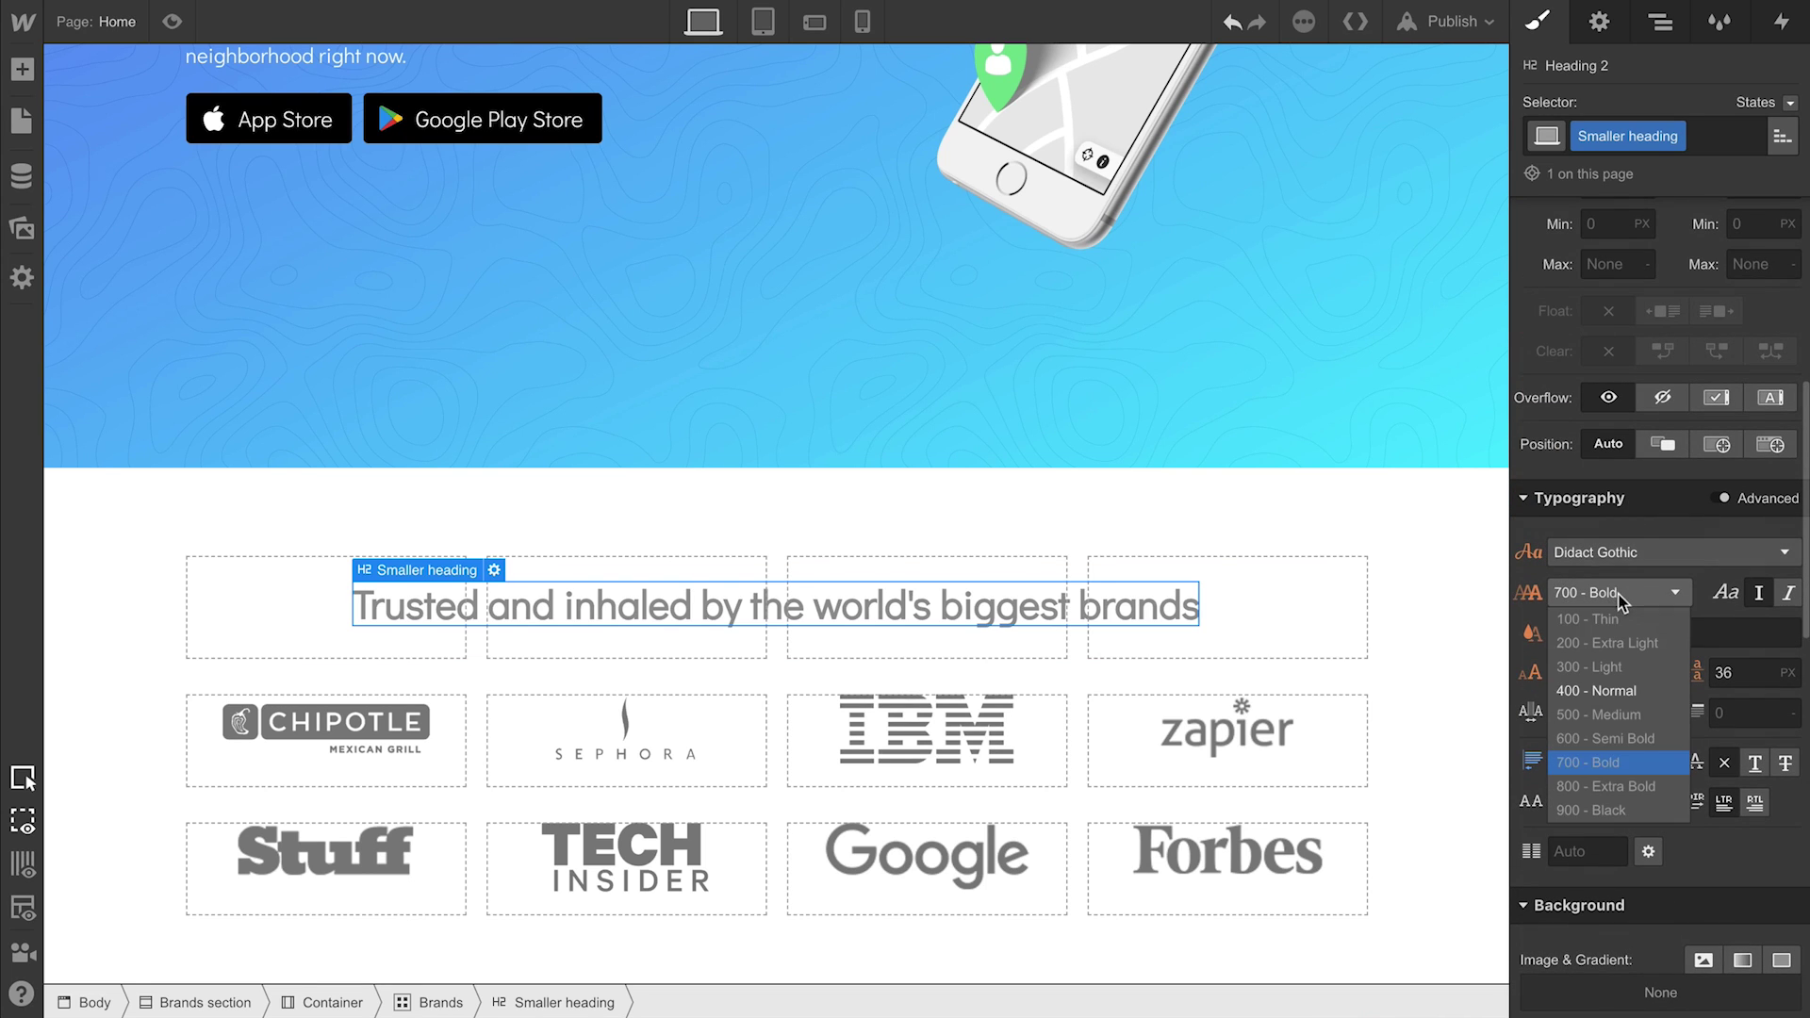
{"action": "left_click", "coordinate": [1627, 693]}
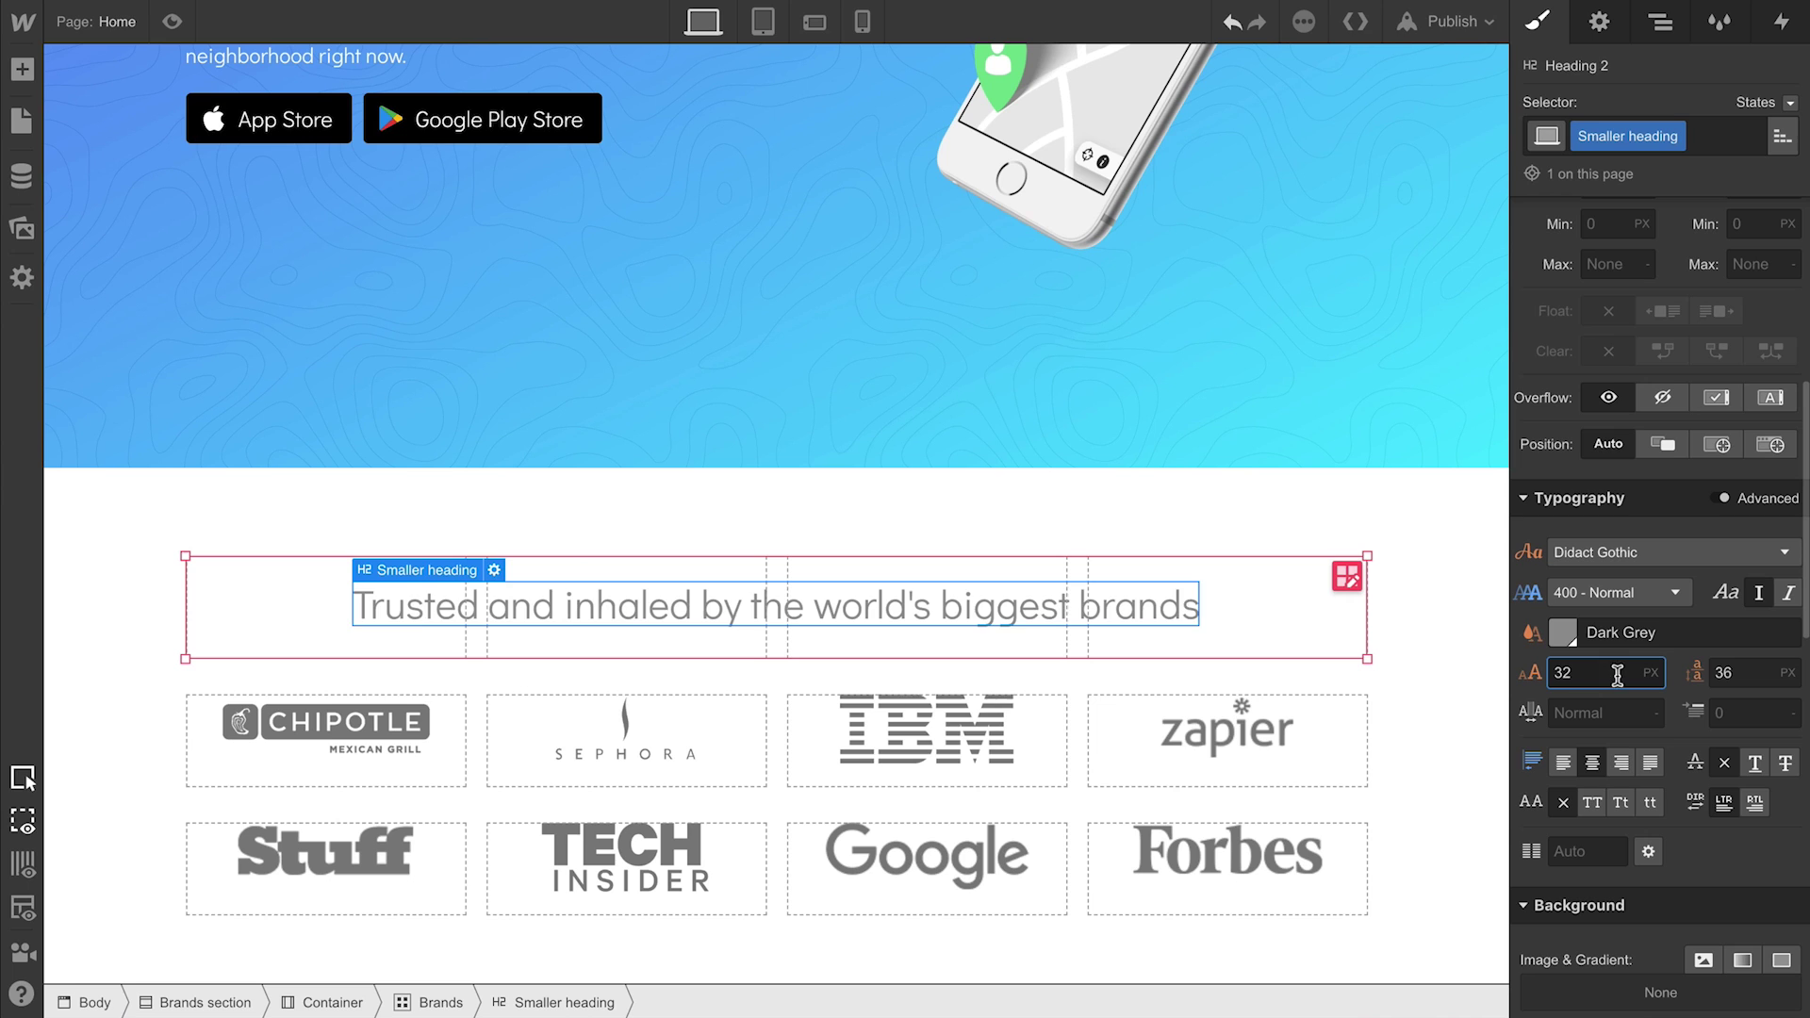
{"action": "key", "text": "Down"}
{"action": "key", "text": "Down"}
{"action": "key", "text": "Down"}
{"action": "key", "text": "Down"}
{"action": "key", "text": "Down"}
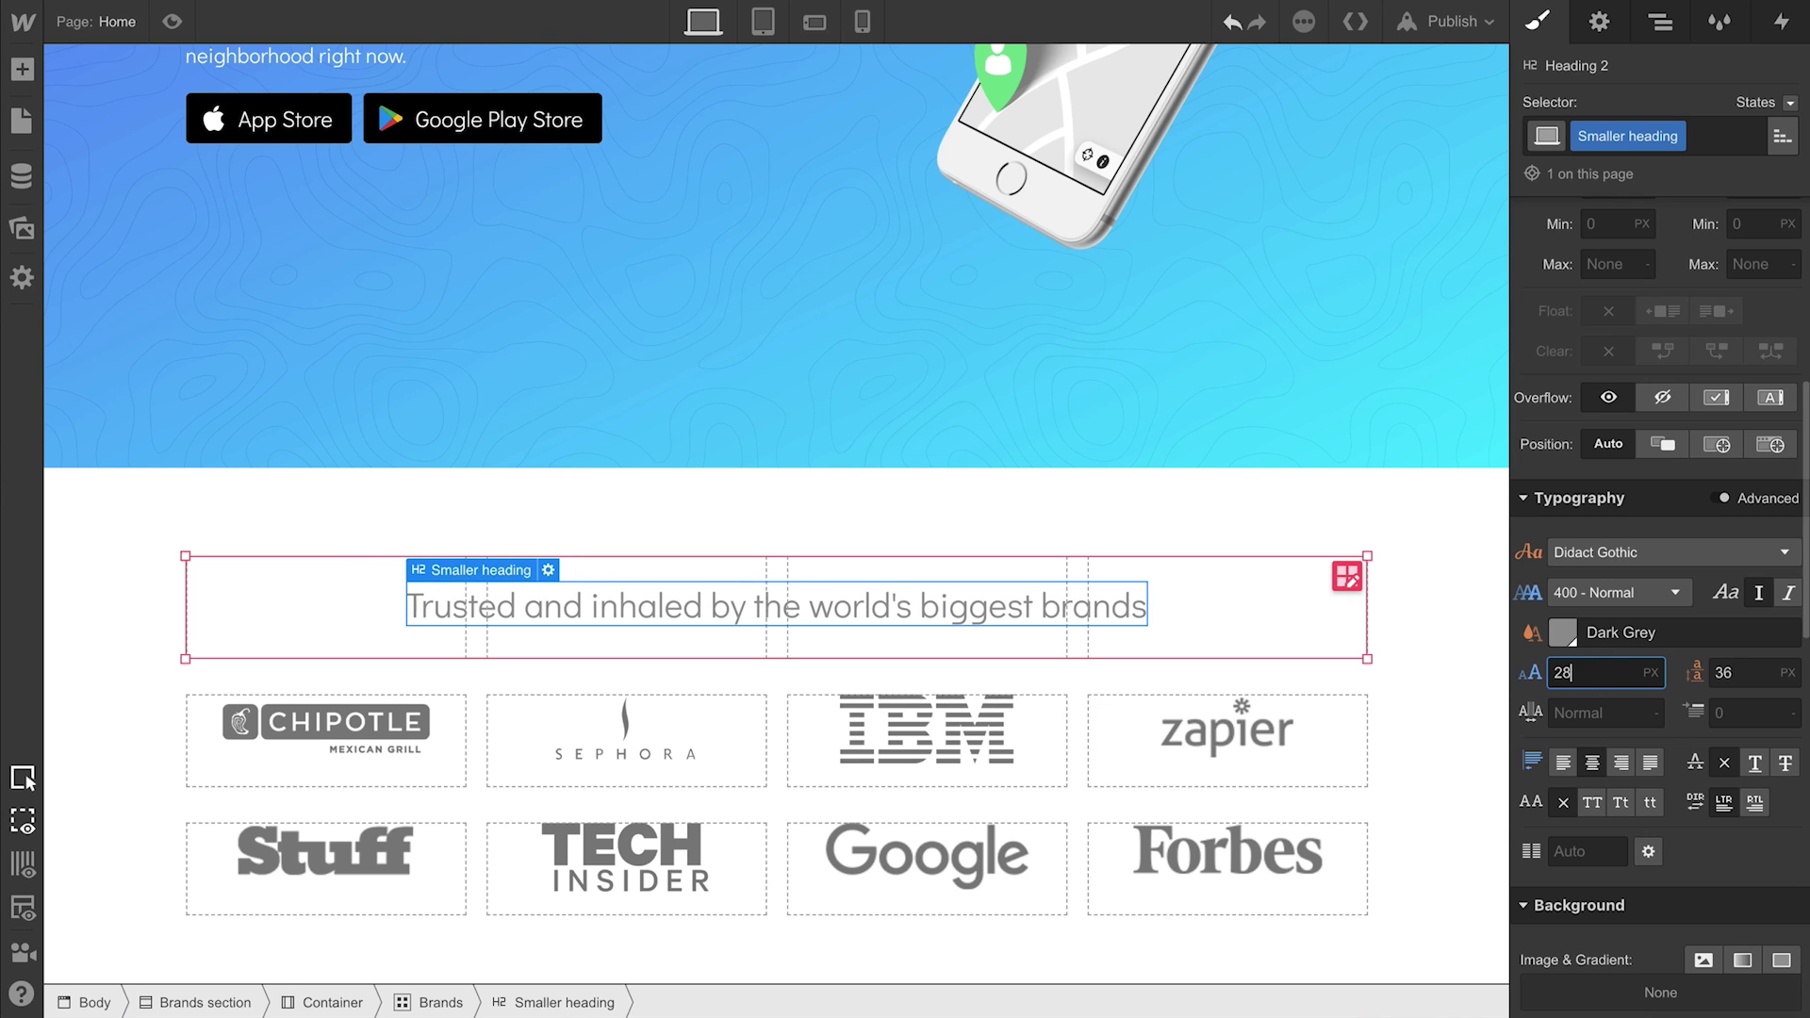
{"action": "left_click", "coordinate": [1458, 688]}
{"action": "scroll", "coordinate": [1457, 689], "scroll_direction": "down", "scroll_amount": 1}
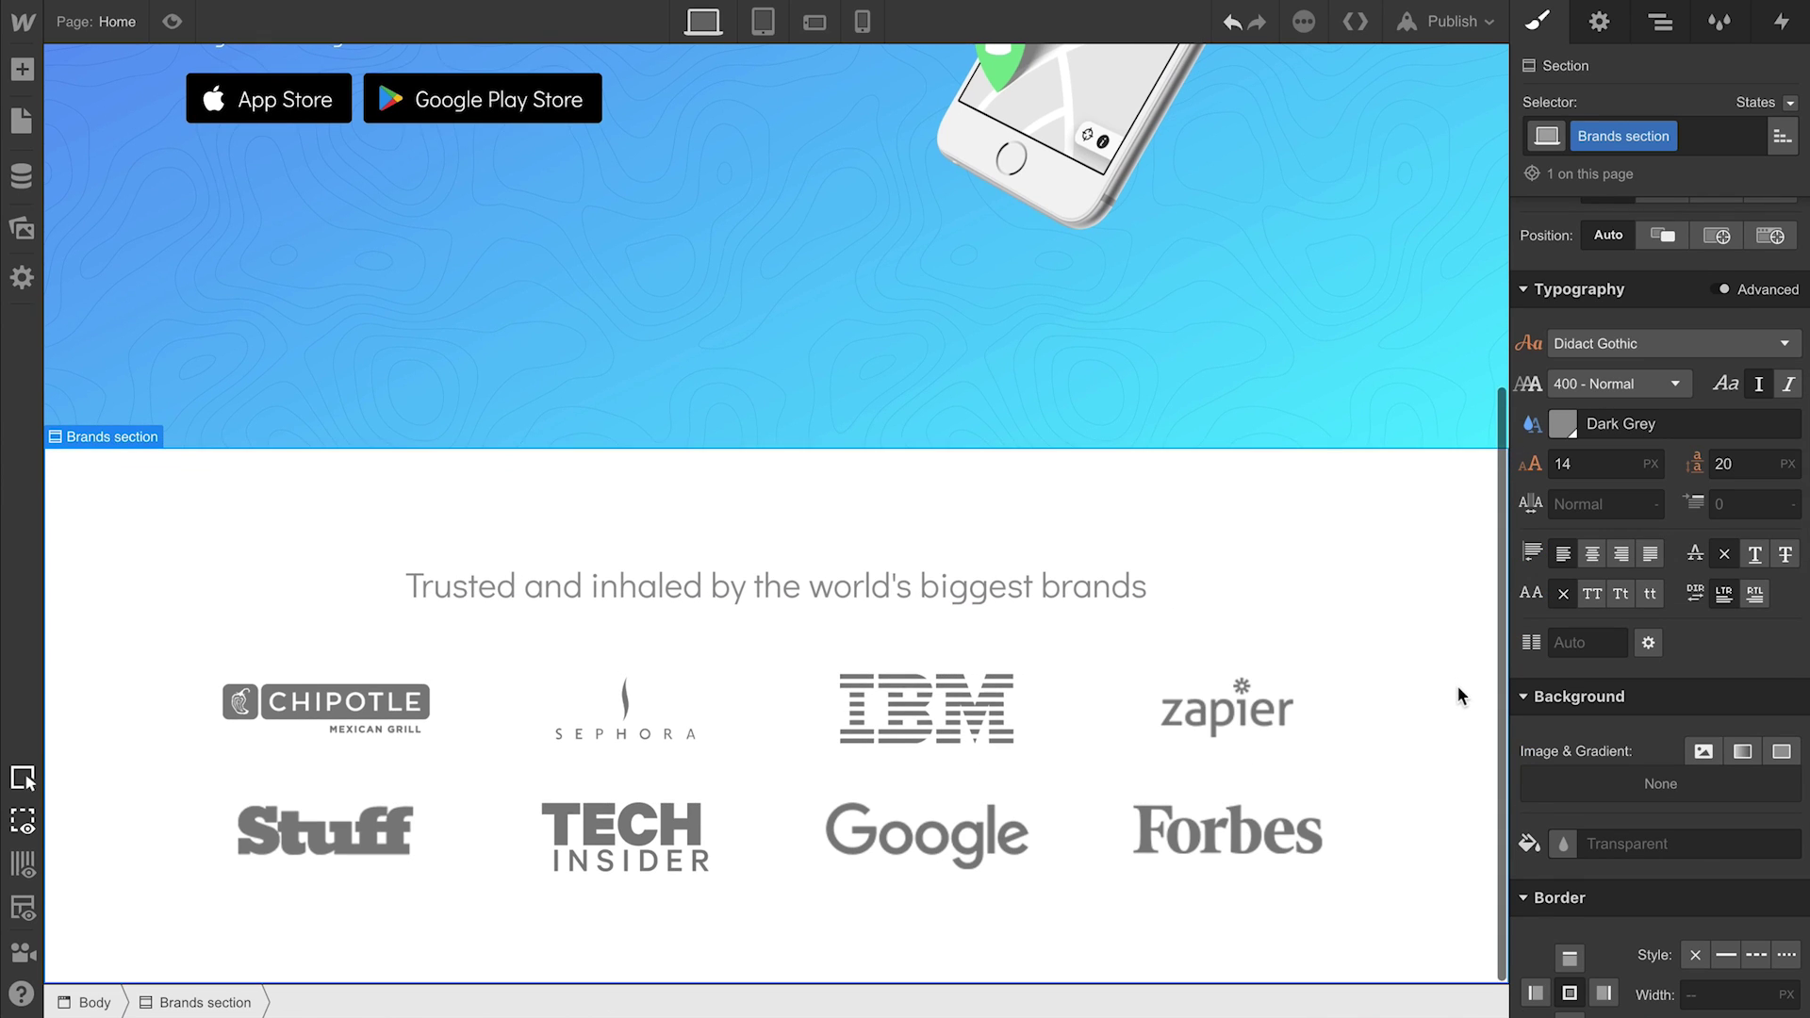